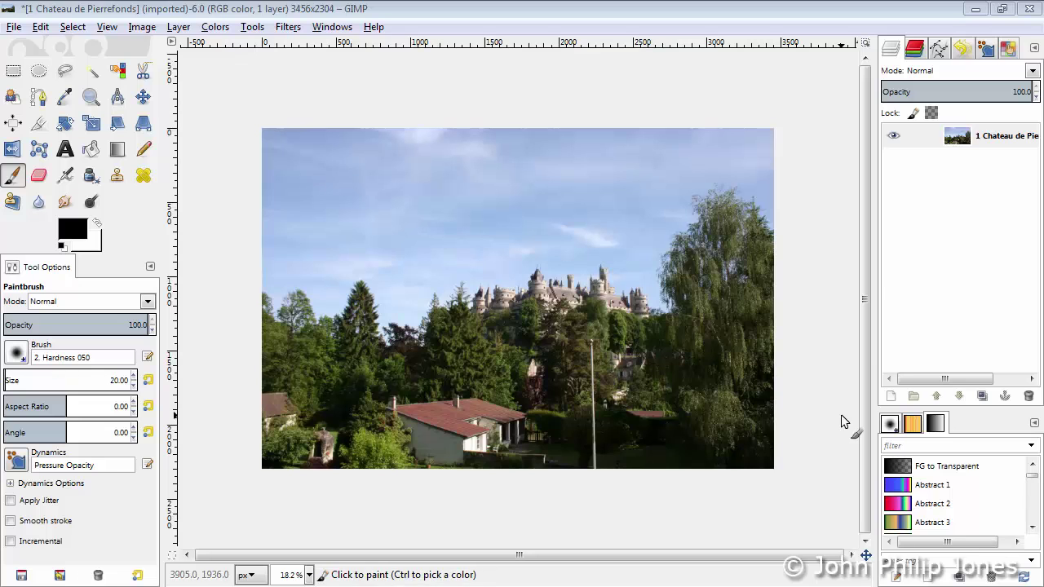
Add a new White-fill layer and lower it beneath the Chateau de Pierrefonds photo layer
click(890, 397)
click(646, 303)
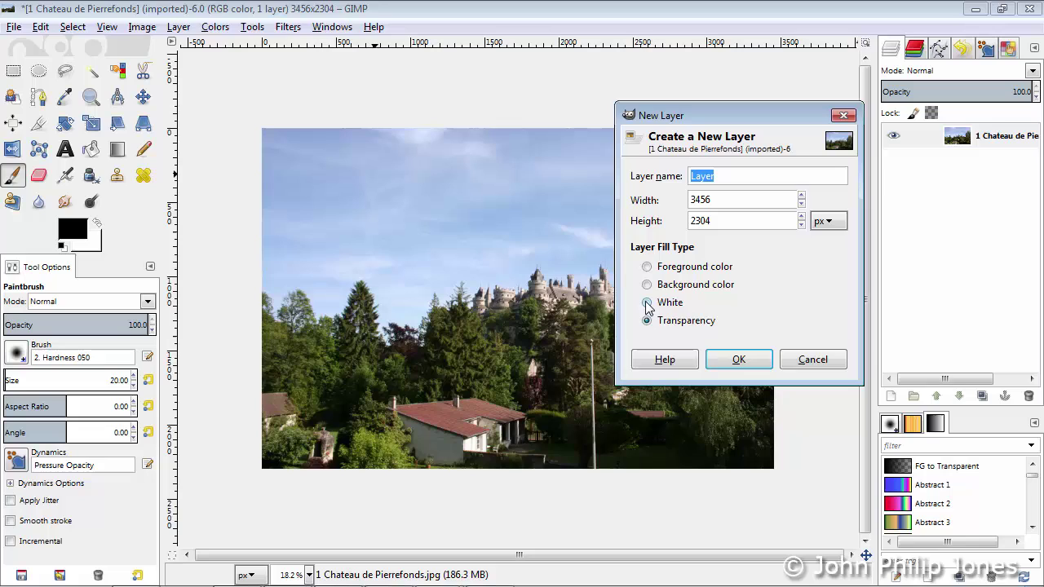
click(739, 359)
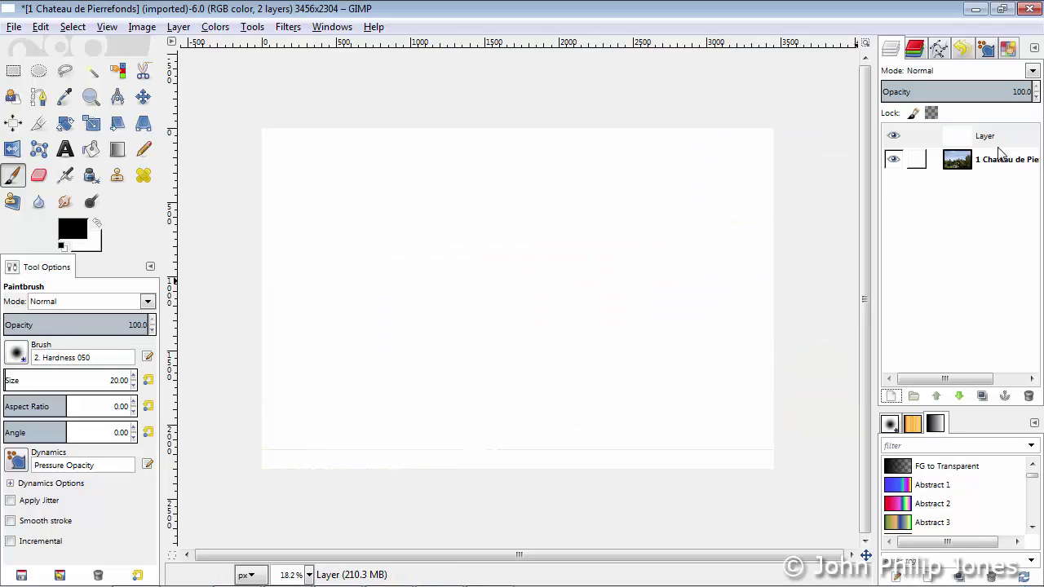
click(999, 138)
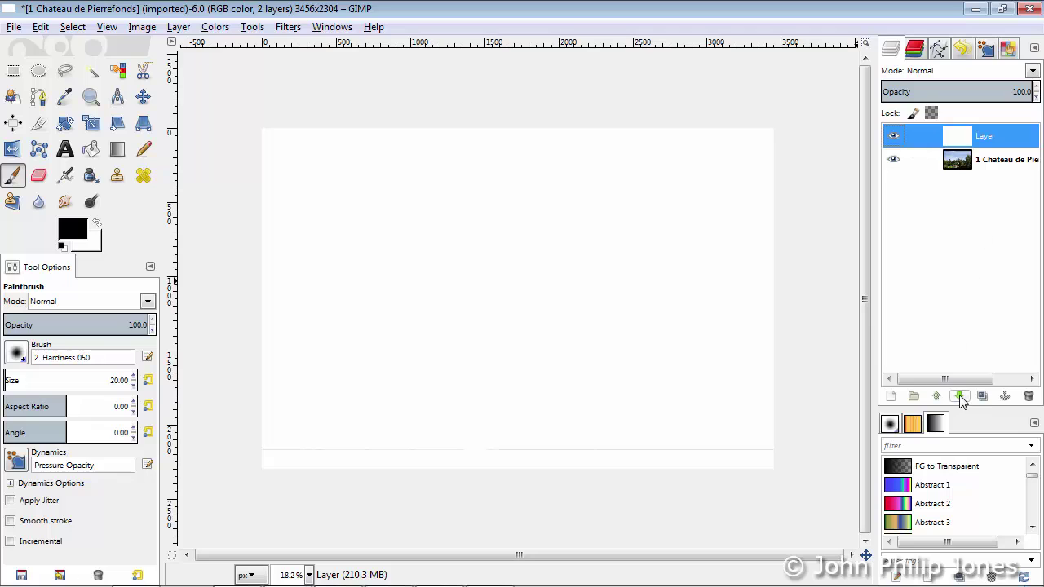
click(958, 396)
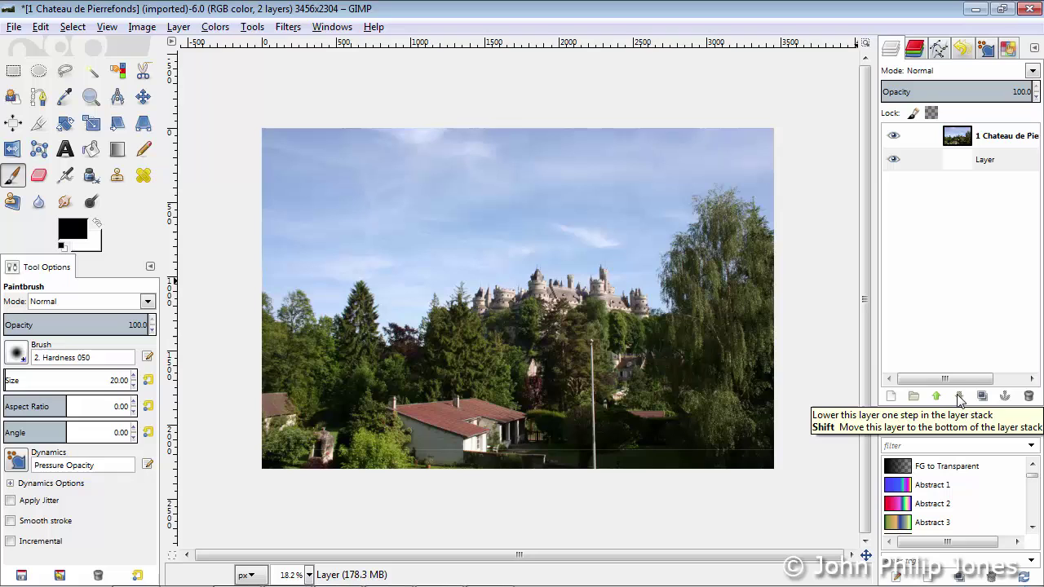
click(1009, 135)
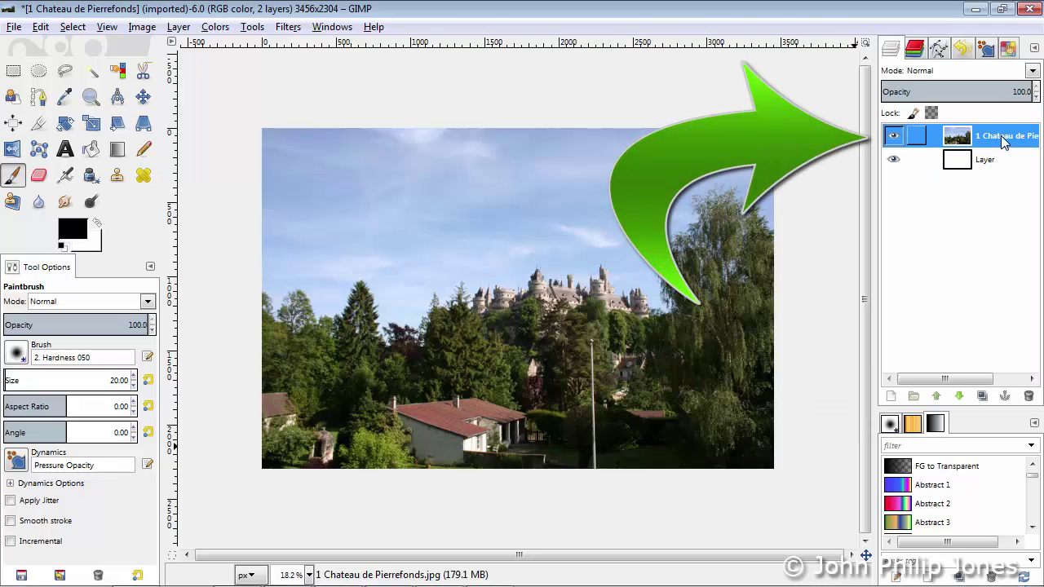
click(178, 27)
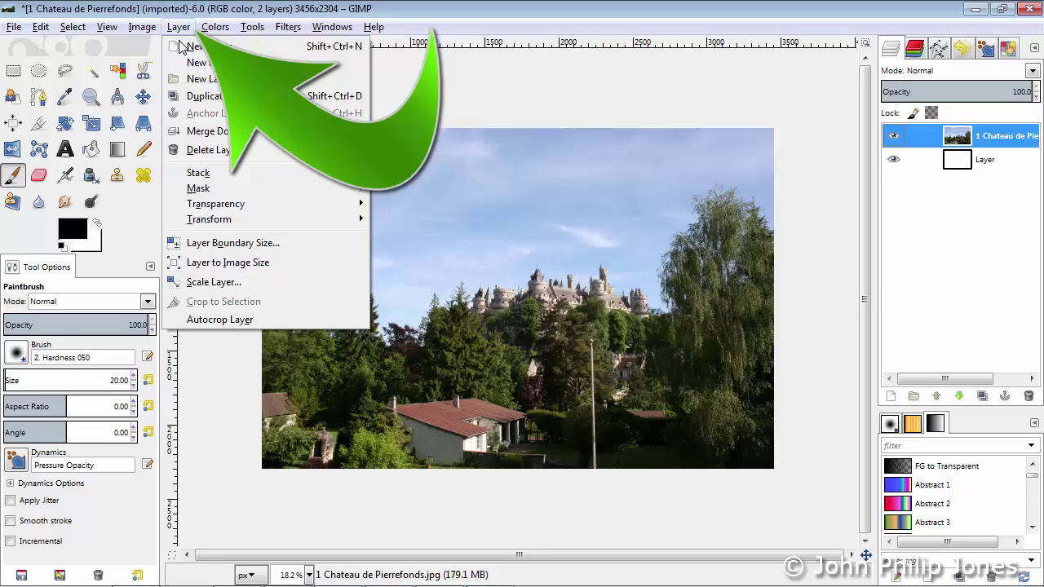
click(220, 280)
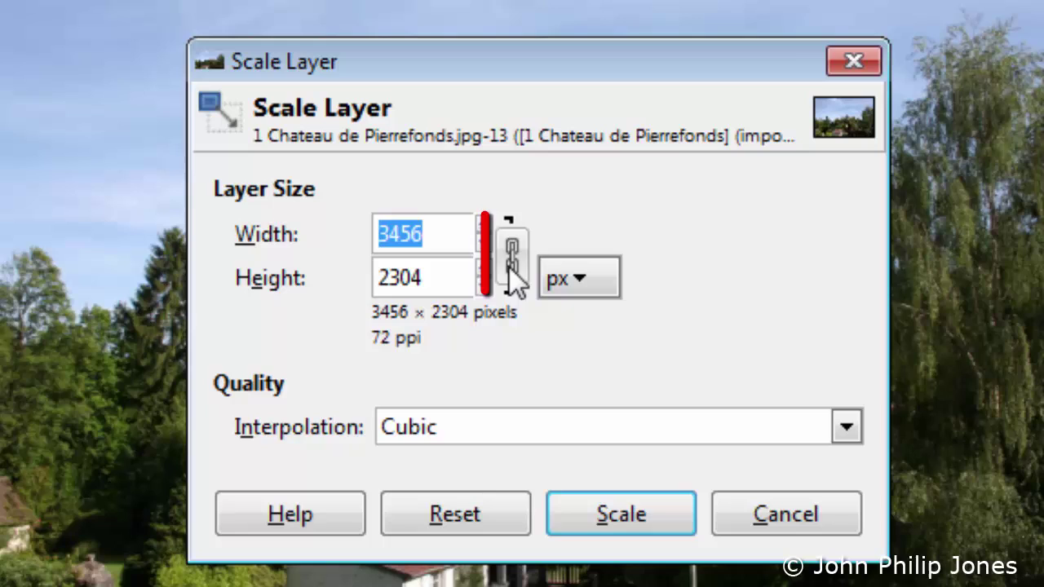
click(512, 263)
click(443, 234)
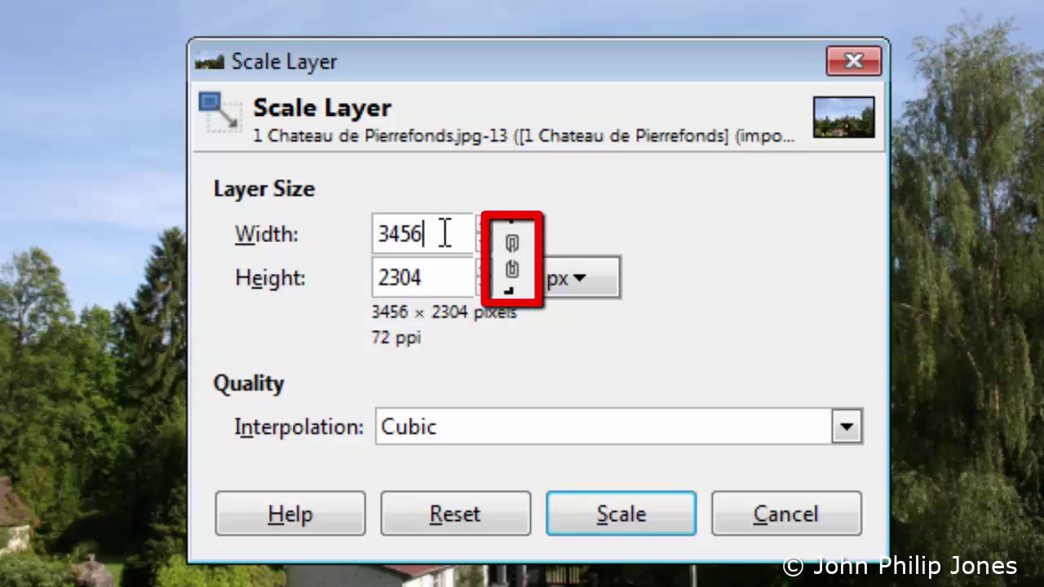
text(/2)
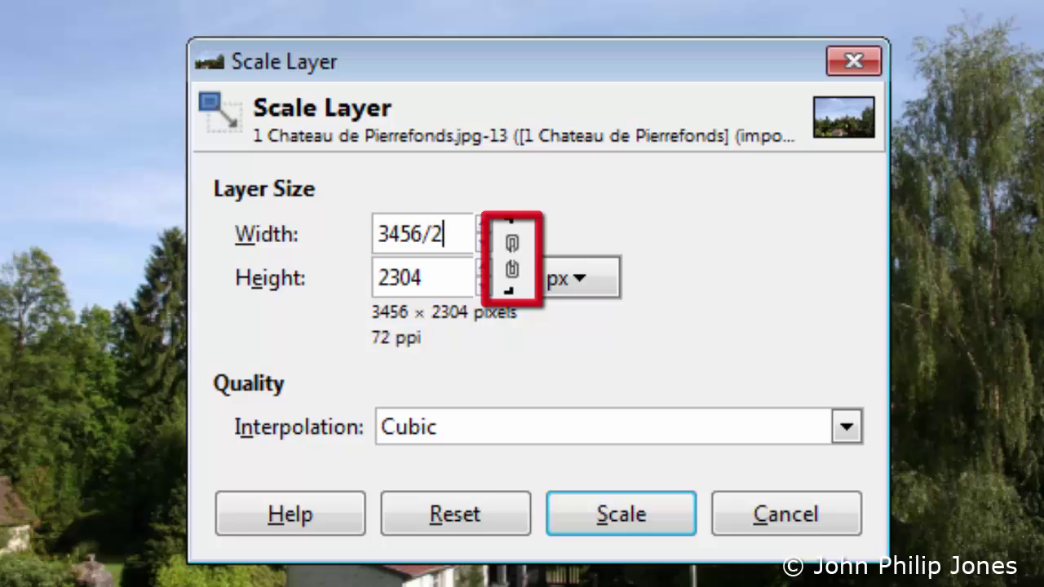
click(623, 516)
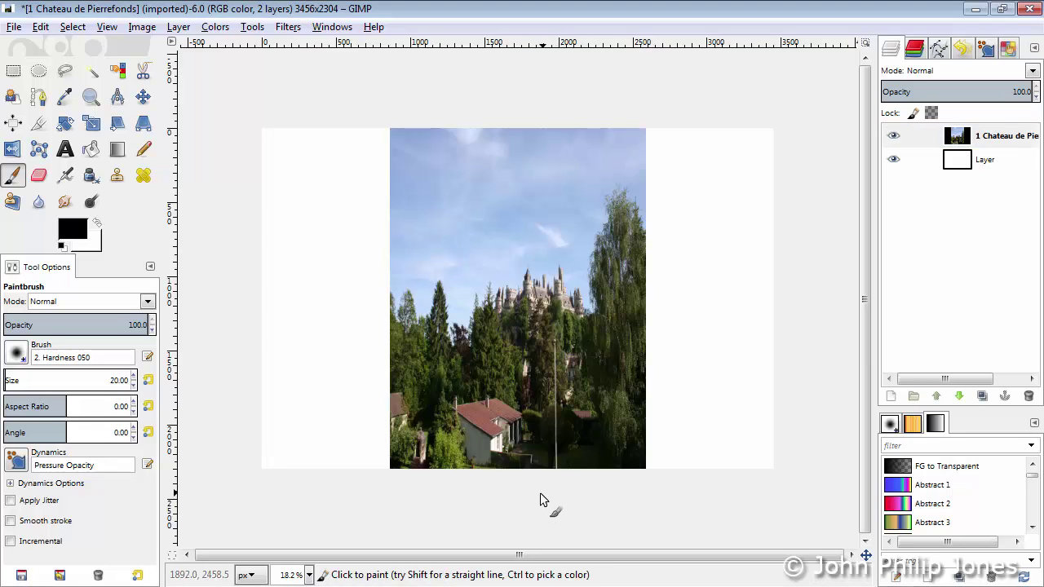
key(ctrl+z)
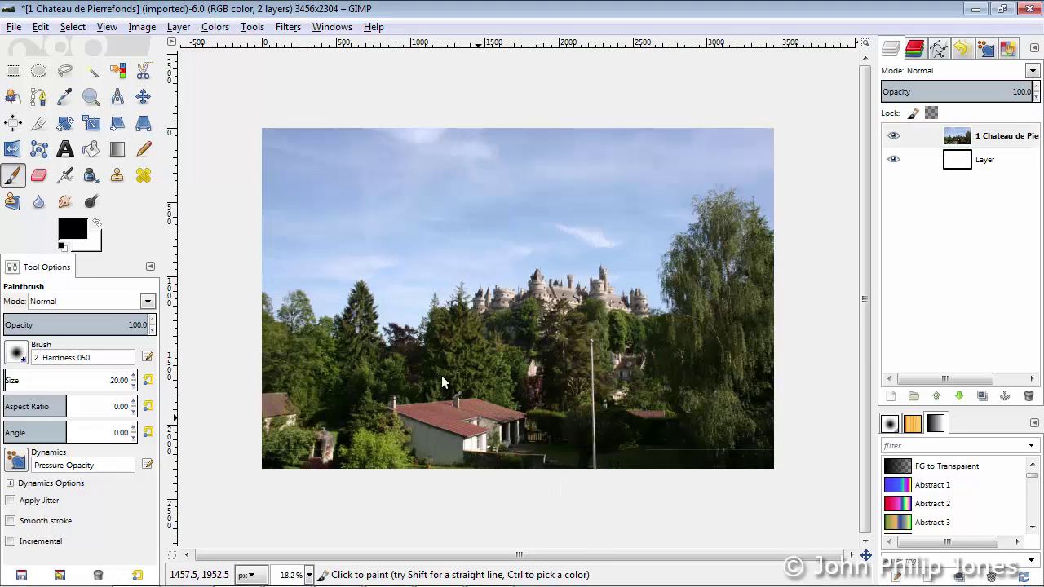
Scale the photo layer with the chain unlinked, halving only its height (height/2)
click(177, 28)
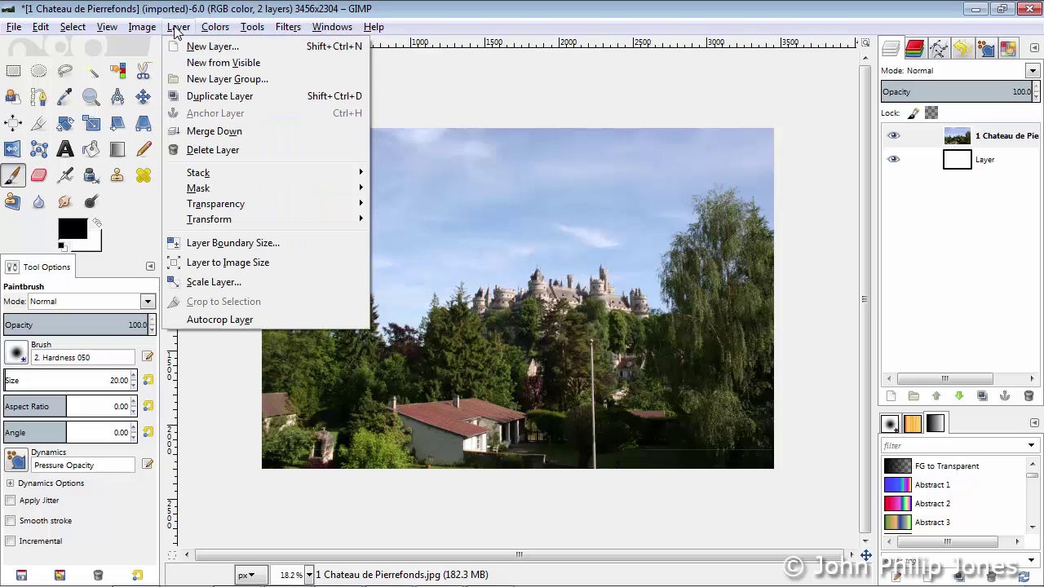
click(230, 283)
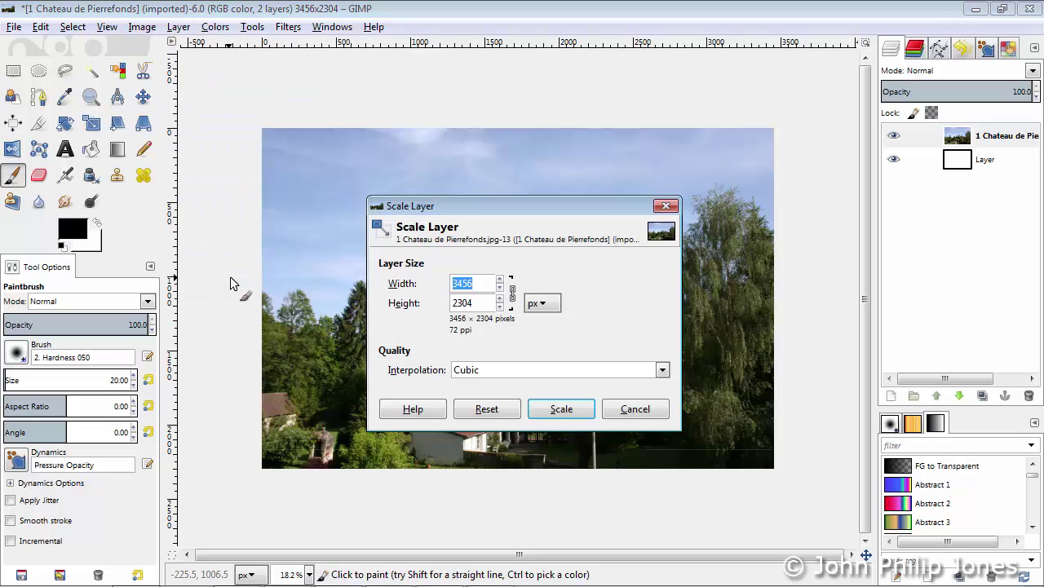
click(512, 290)
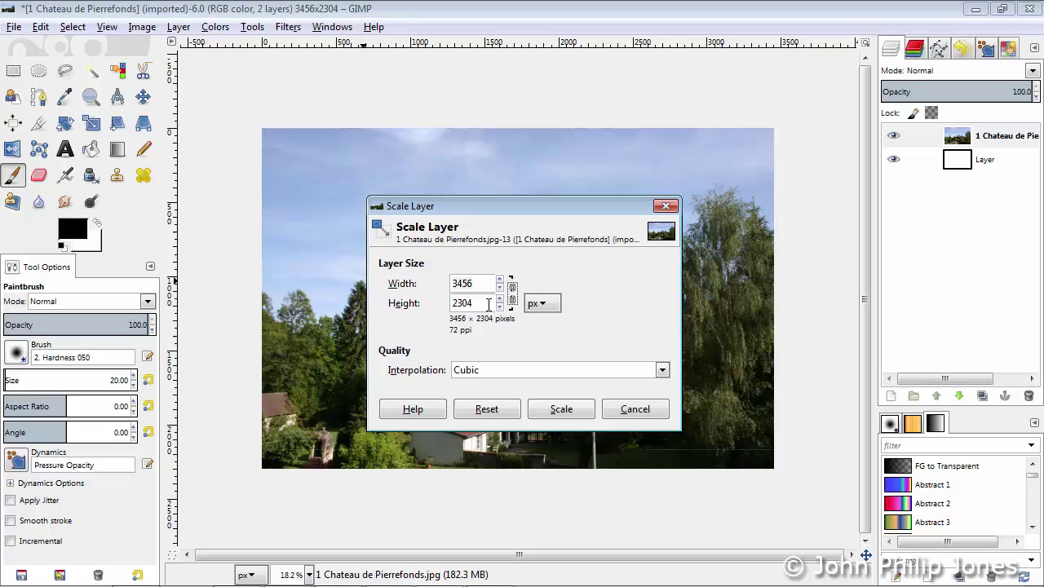
click(487, 303)
text(/2)
click(572, 408)
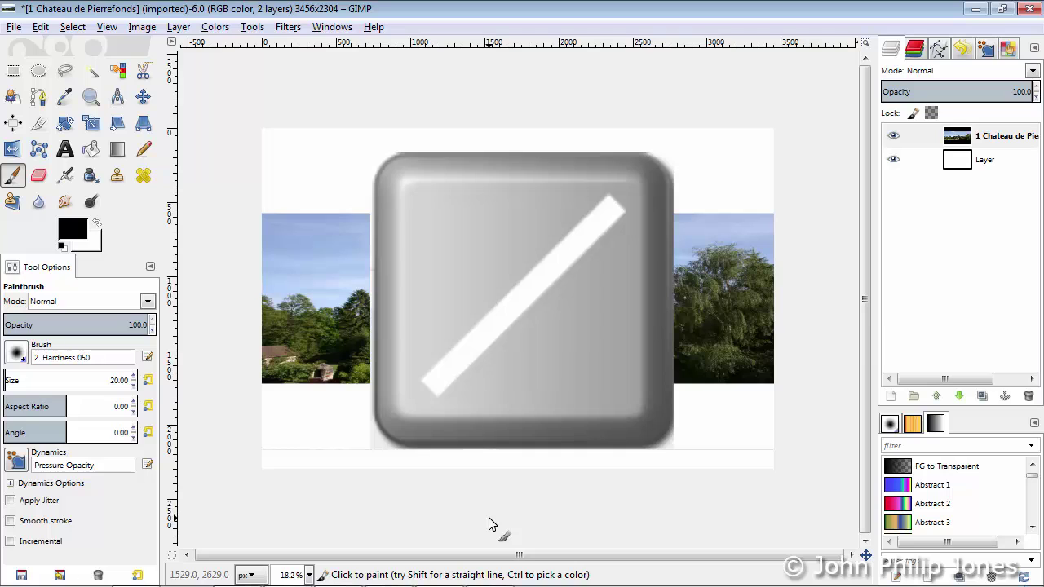
Undo the squash and scale the photo proportionally to 1728 × 1152 (width 3456/2)
key(ctrl+z)
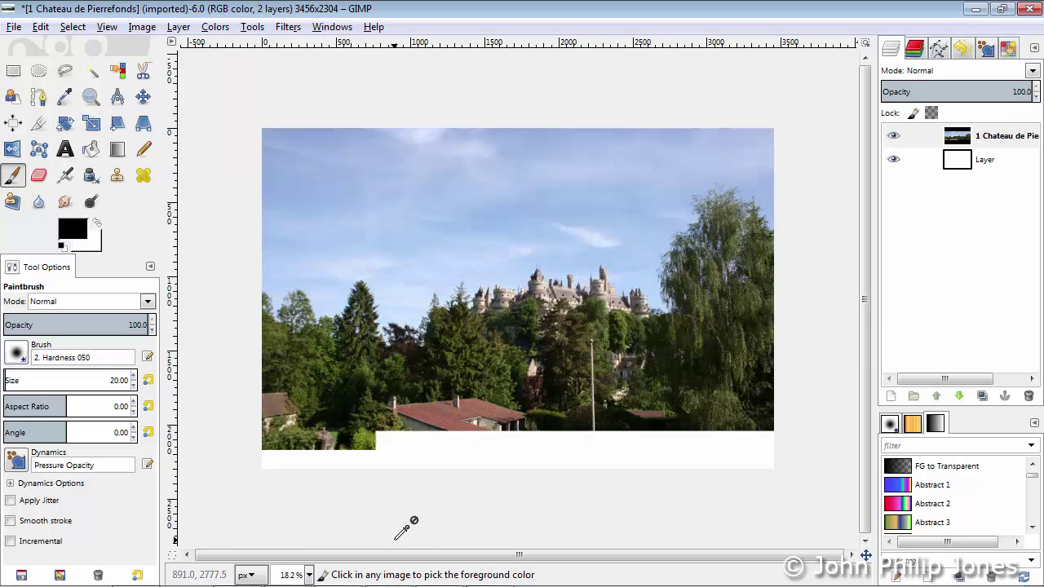
click(178, 26)
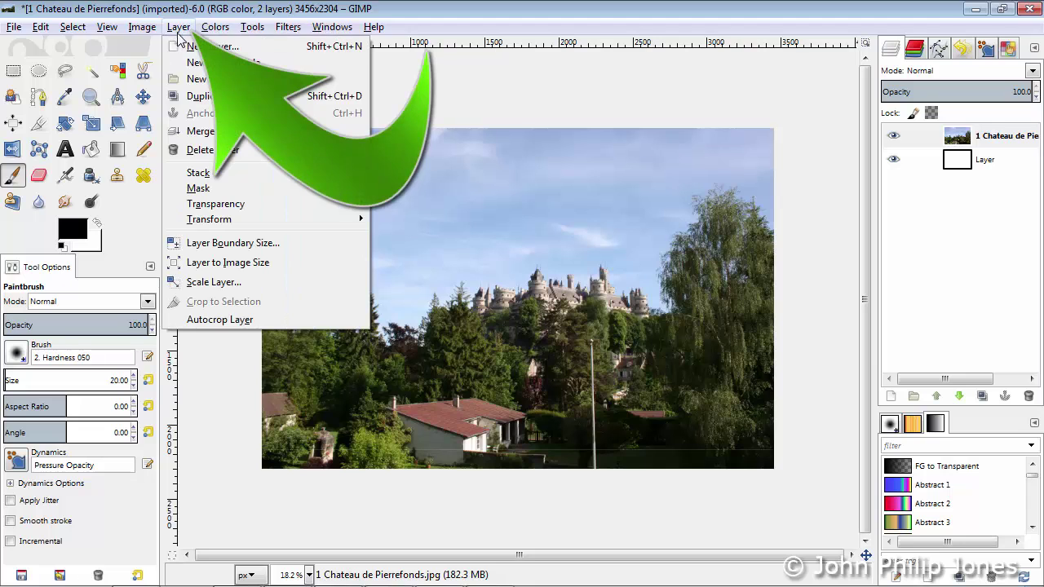
click(214, 282)
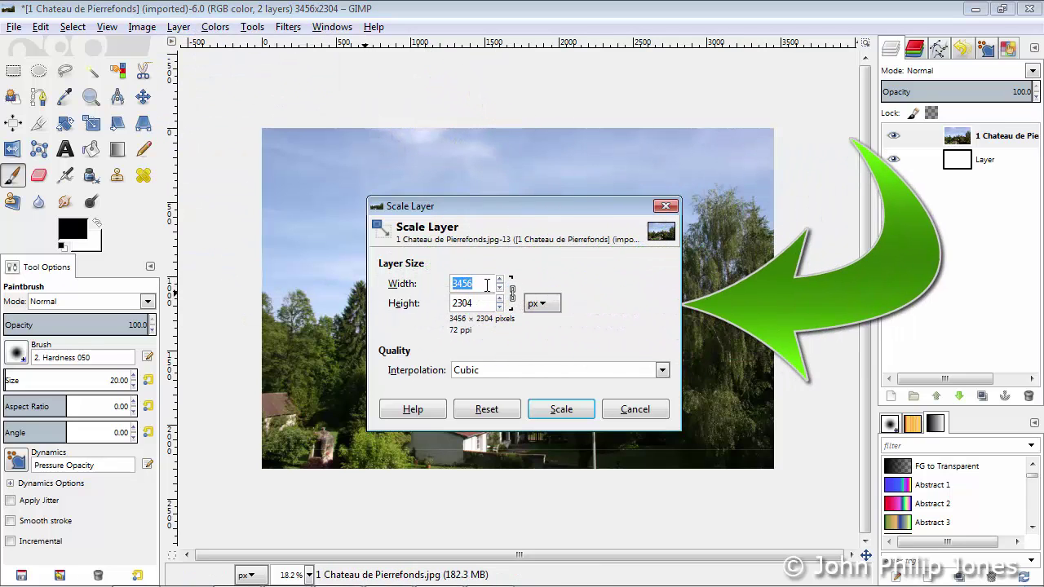
click(489, 284)
text(/2)
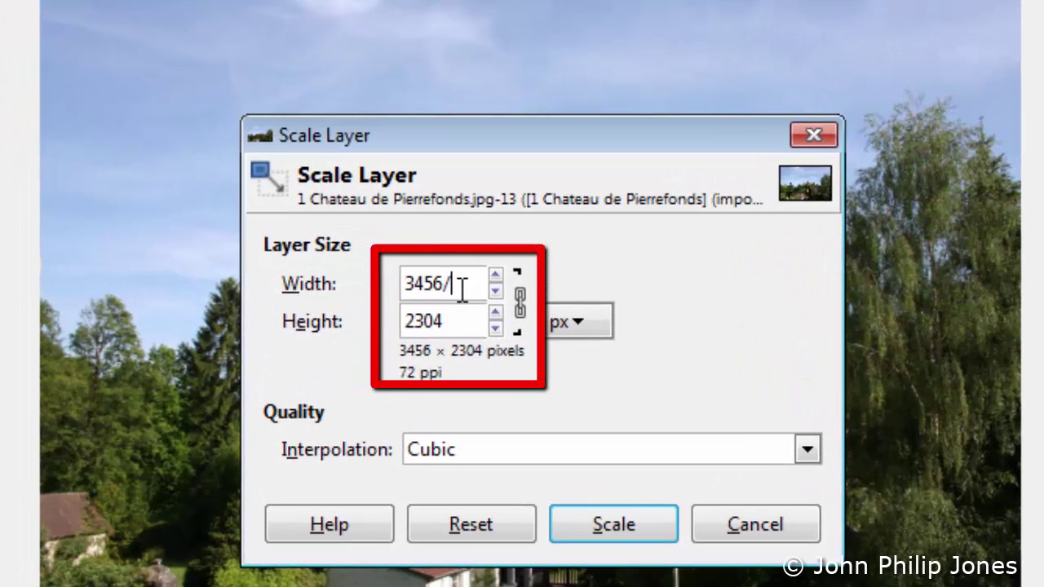
click(486, 307)
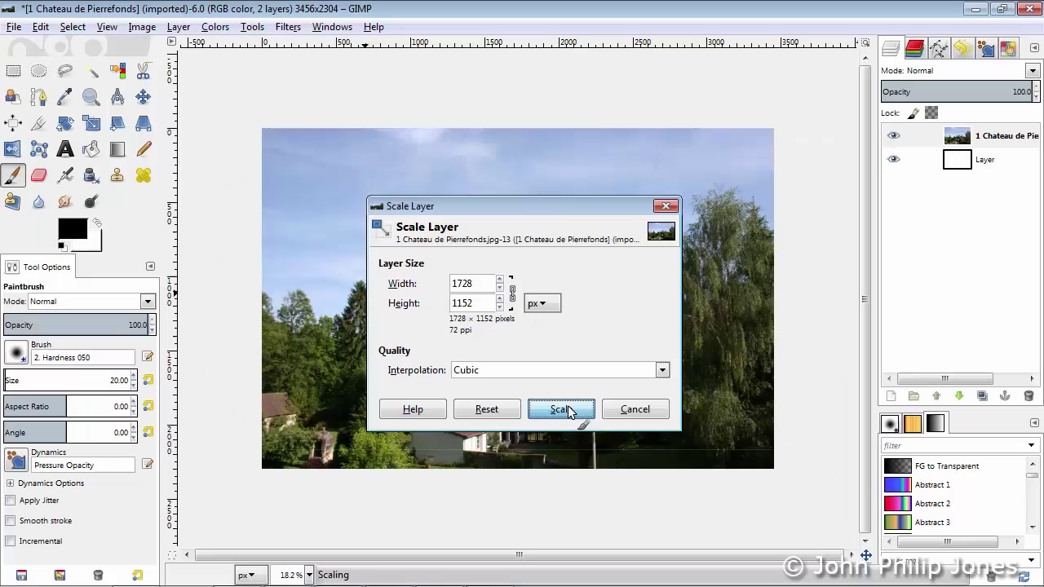
click(625, 516)
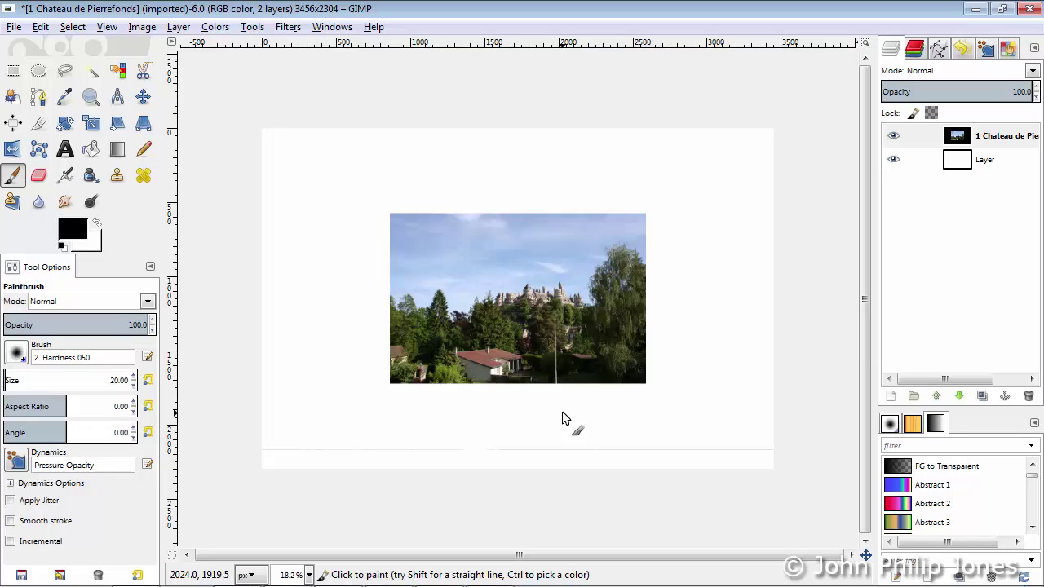
With the Move tool, try dragging the photo top-left, undo a nudge, and return it to centre
click(143, 97)
drag(459, 258, 334, 176)
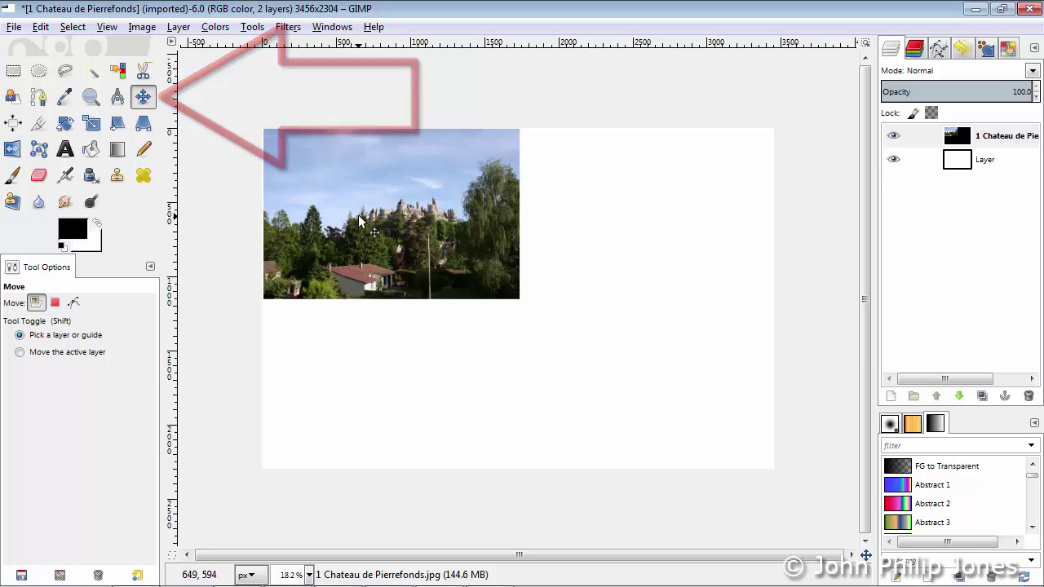
drag(363, 216, 364, 218)
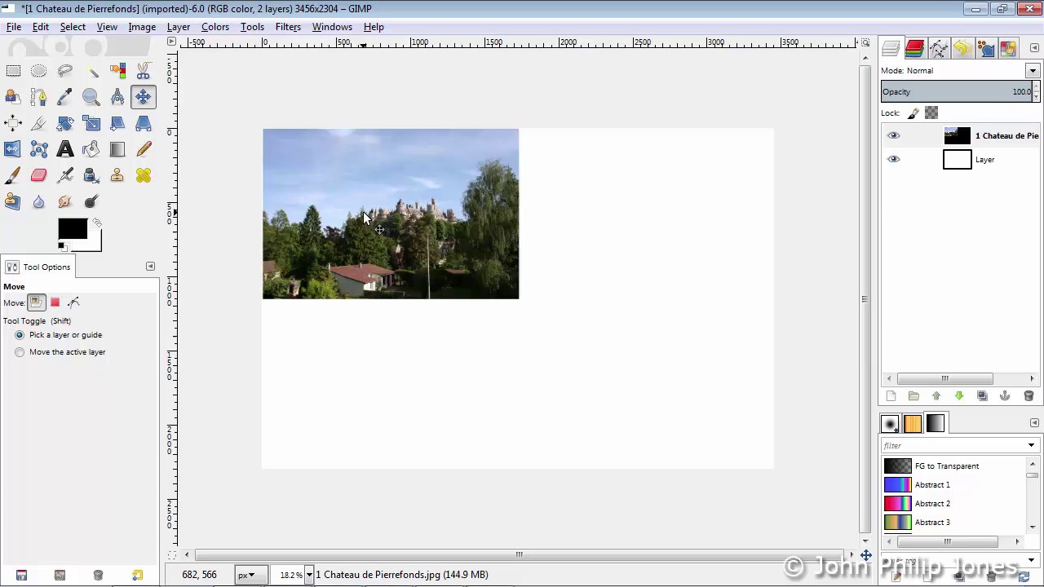
key(ctrl+z)
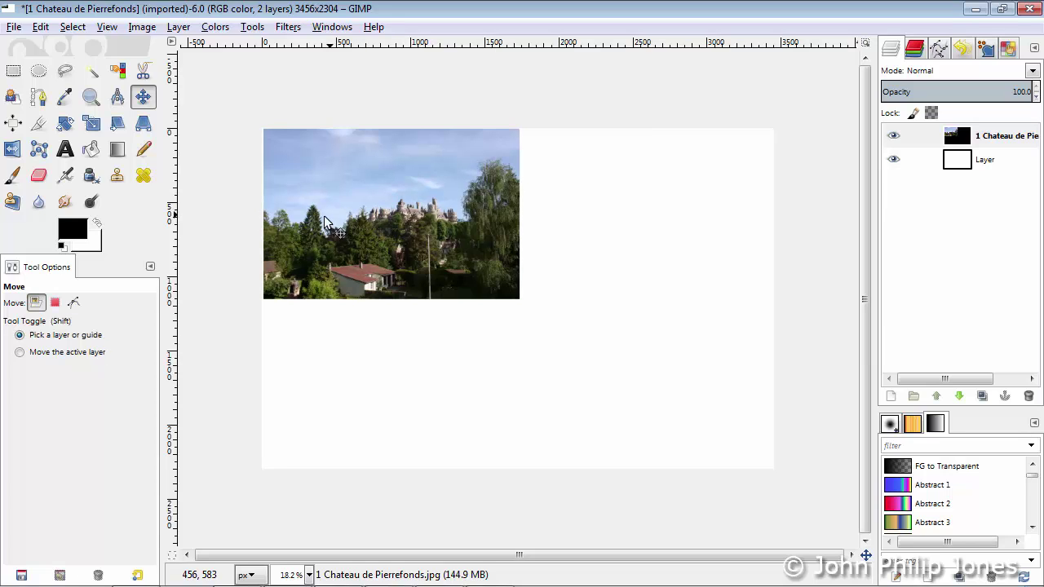
drag(340, 215, 425, 375)
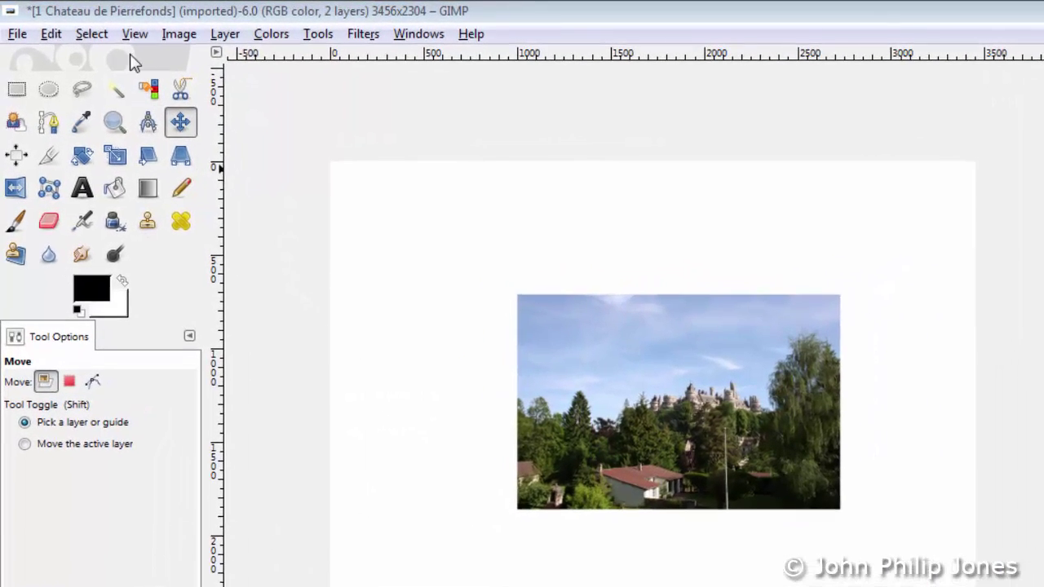
Enable Snap to Canvas Edges and drag the photo flush into the top-left corner
click(134, 34)
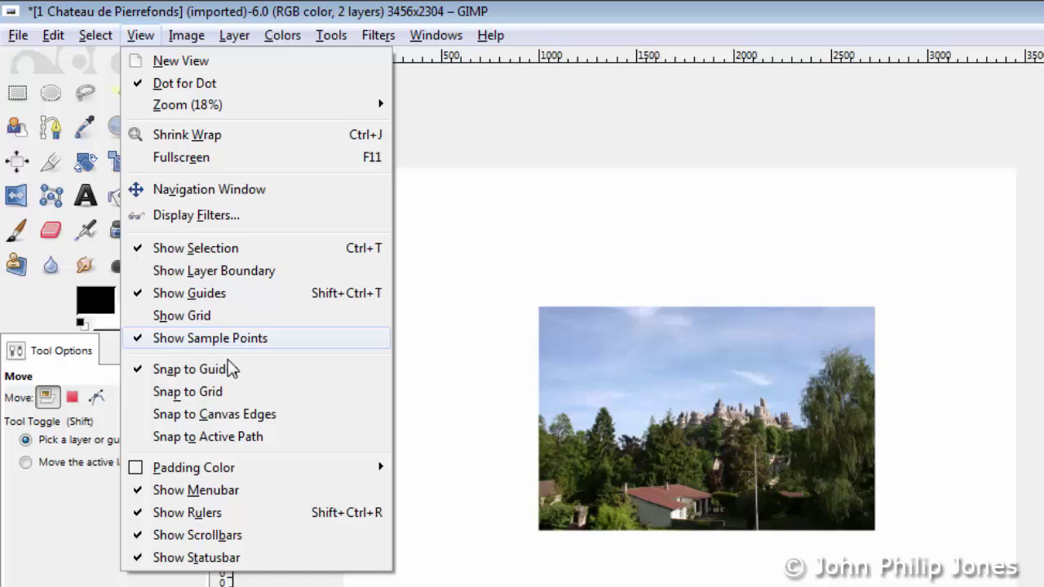
click(248, 418)
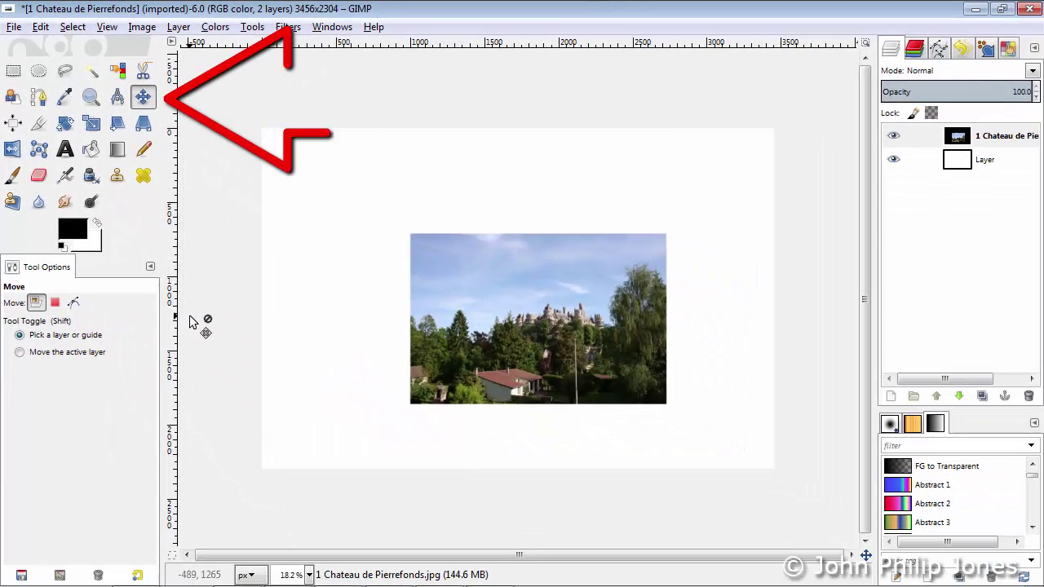
drag(538, 301, 396, 210)
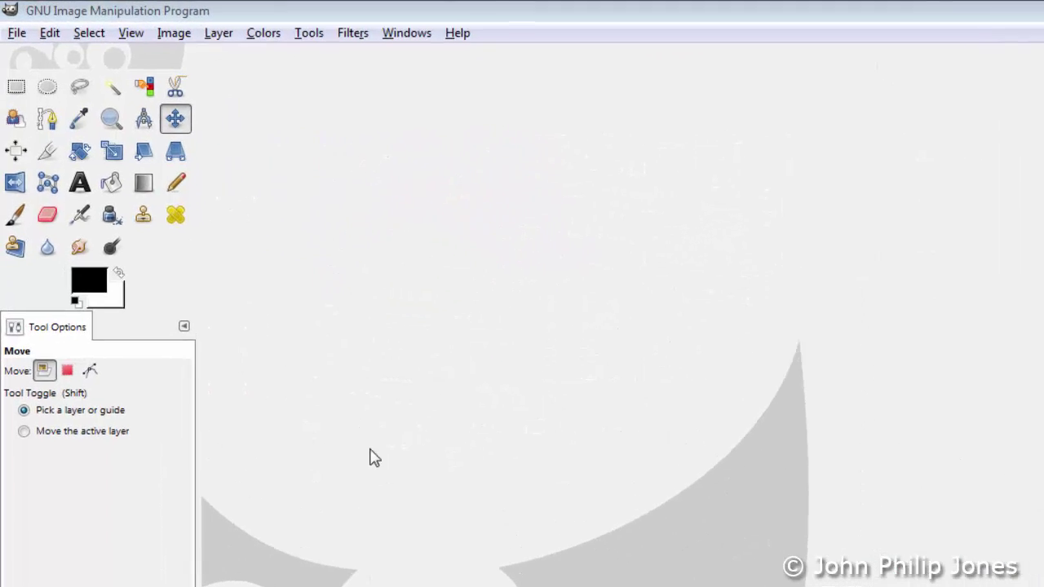
Open the four château photos together as layers
click(18, 34)
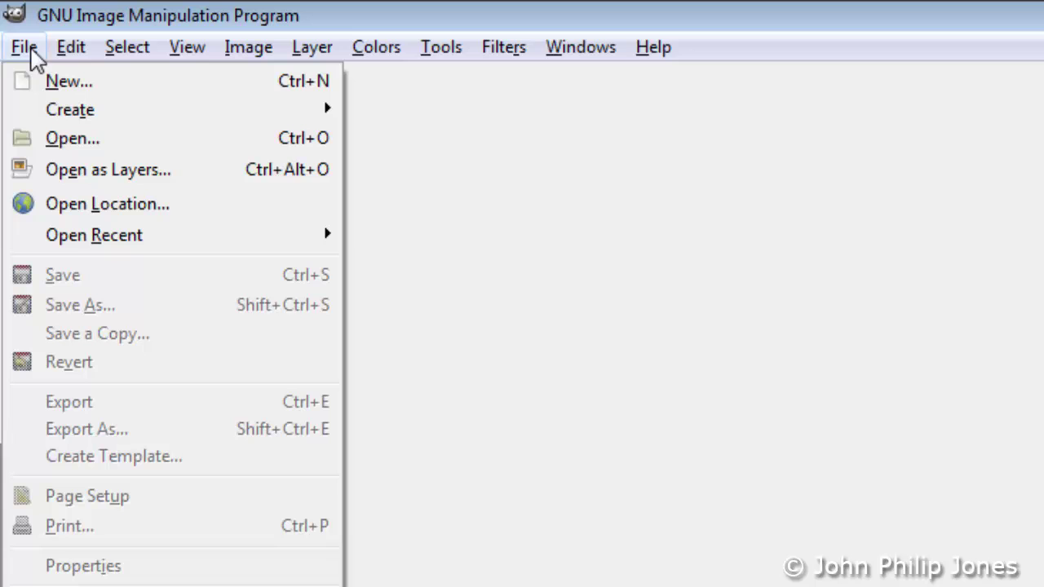
click(118, 177)
click(444, 167)
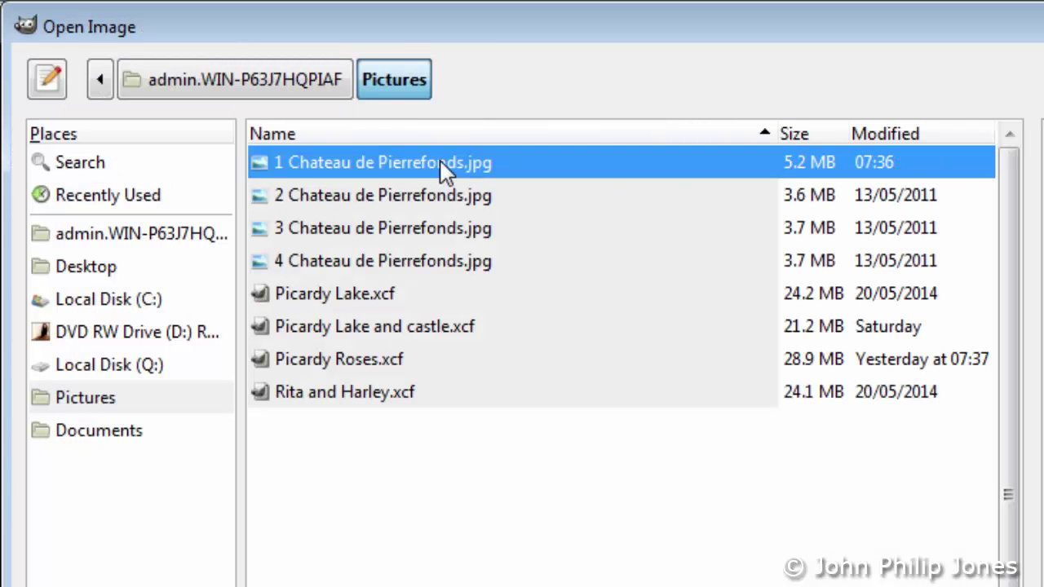
shift+click(442, 197)
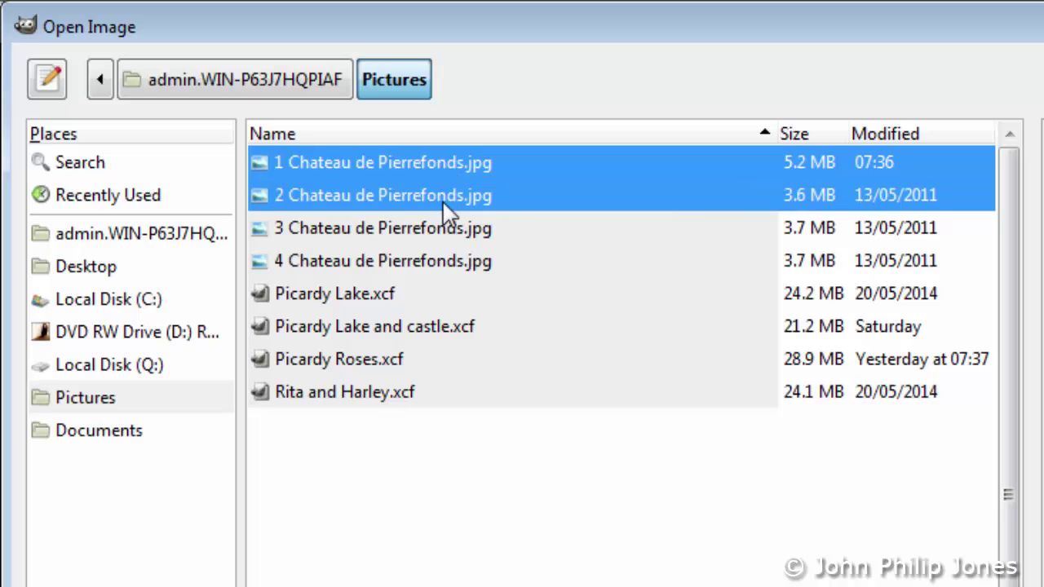
shift+click(465, 230)
shift+click(472, 261)
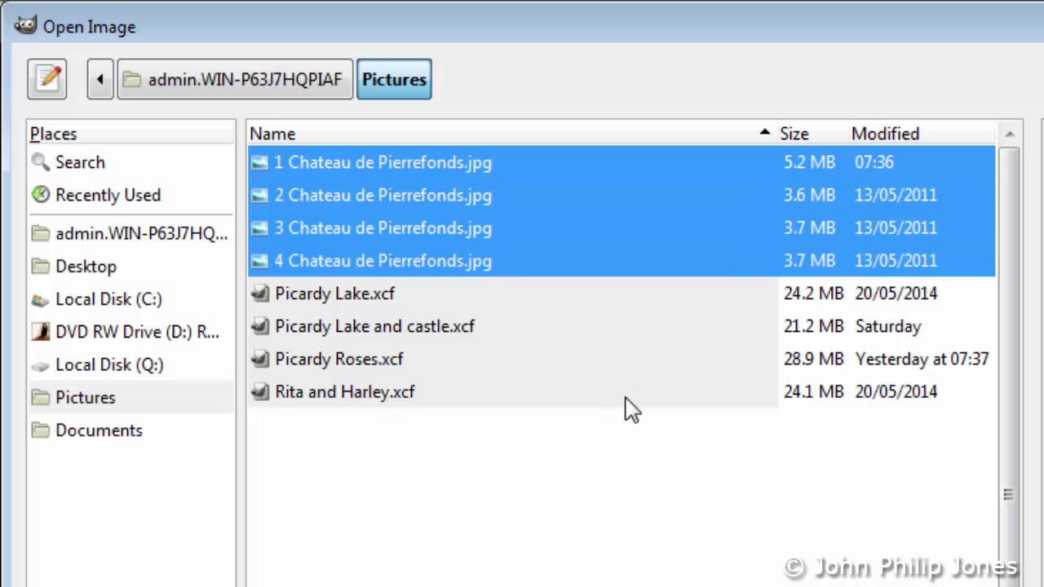
key(Return)
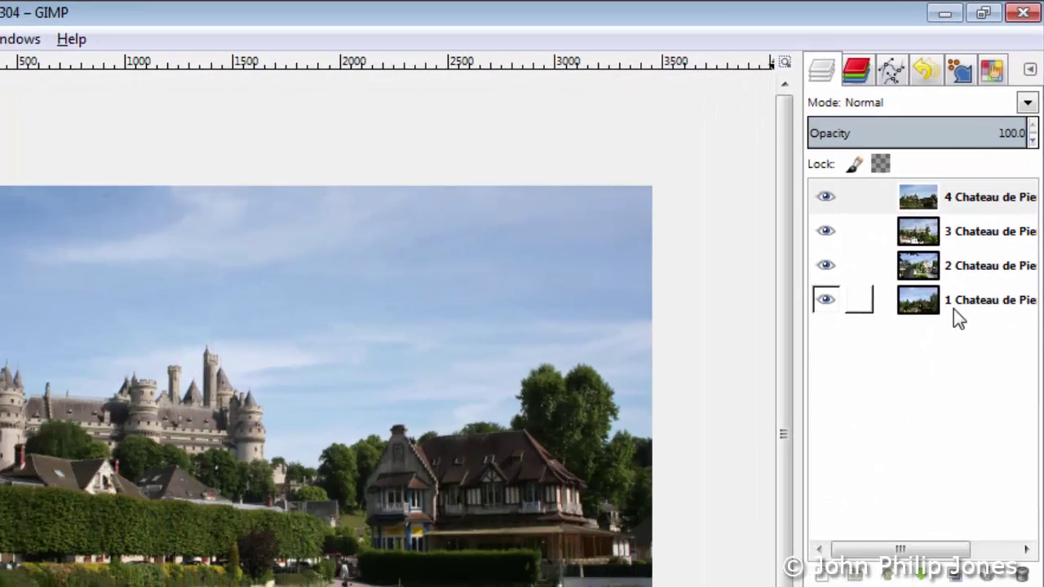
Add a new white layer and lower it to the bottom of the stack
key(shift+ctrl+n)
click(627, 450)
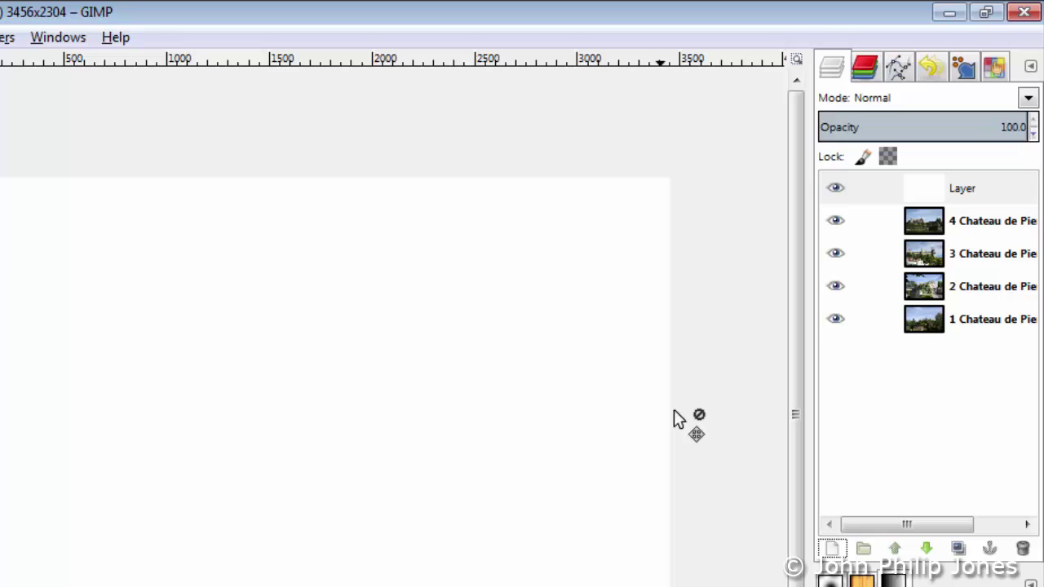
click(949, 195)
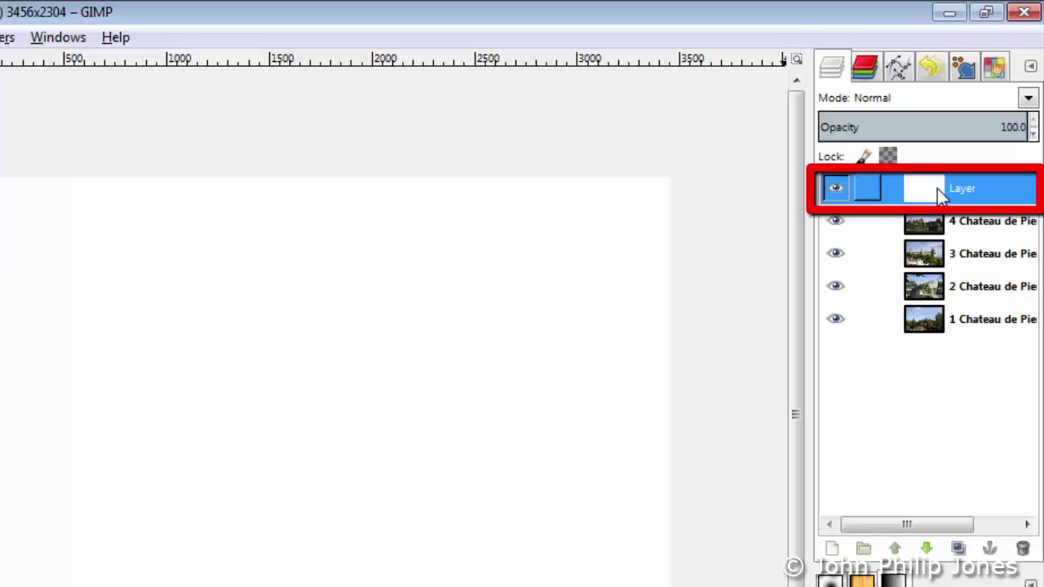
click(926, 549)
click(927, 549)
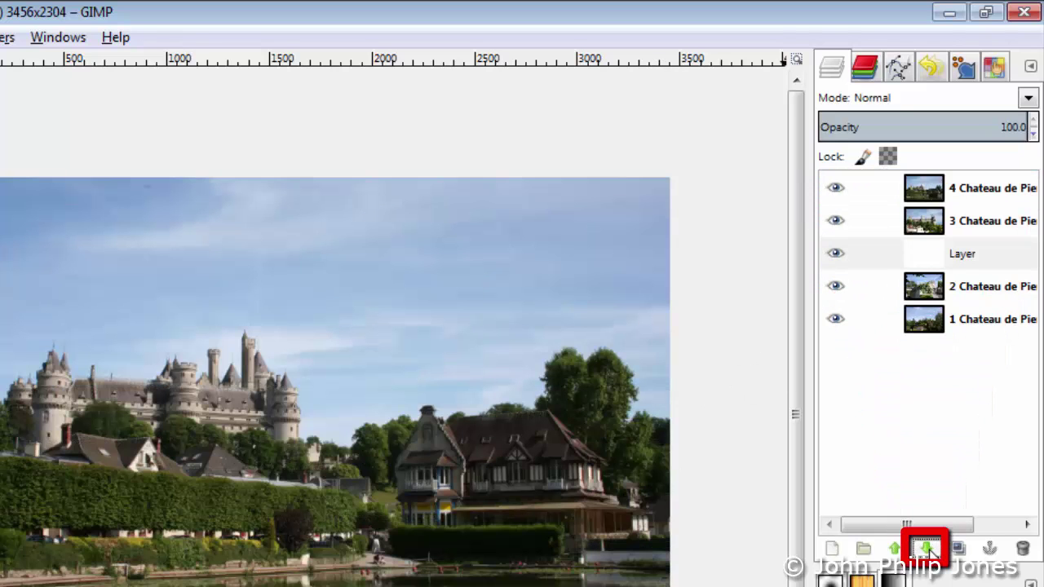
click(926, 550)
click(926, 550)
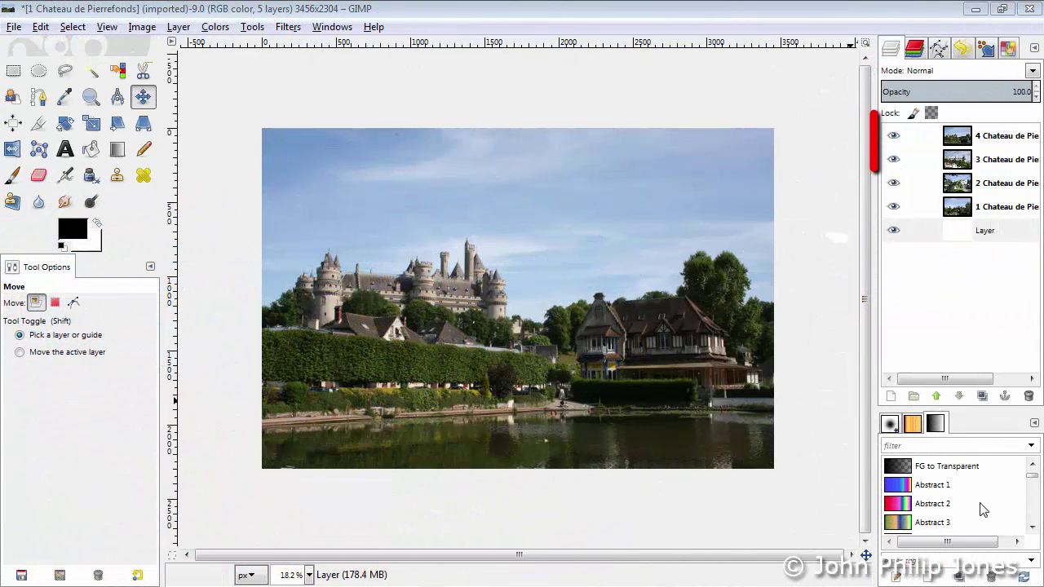
Hide photo layers 4, 3 and 2, and make photo 1 the active layer
click(893, 135)
click(893, 159)
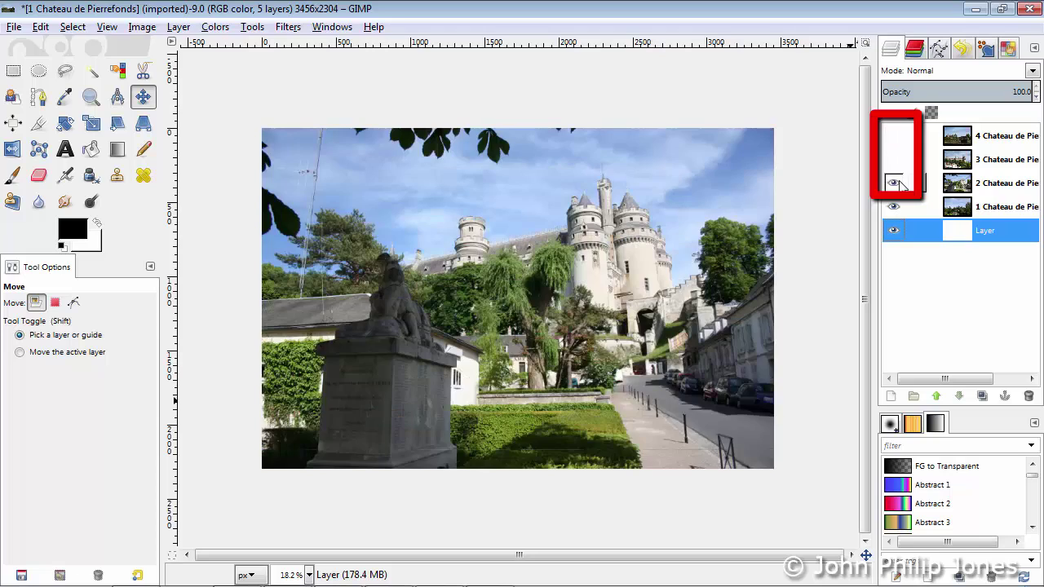
click(895, 183)
click(999, 209)
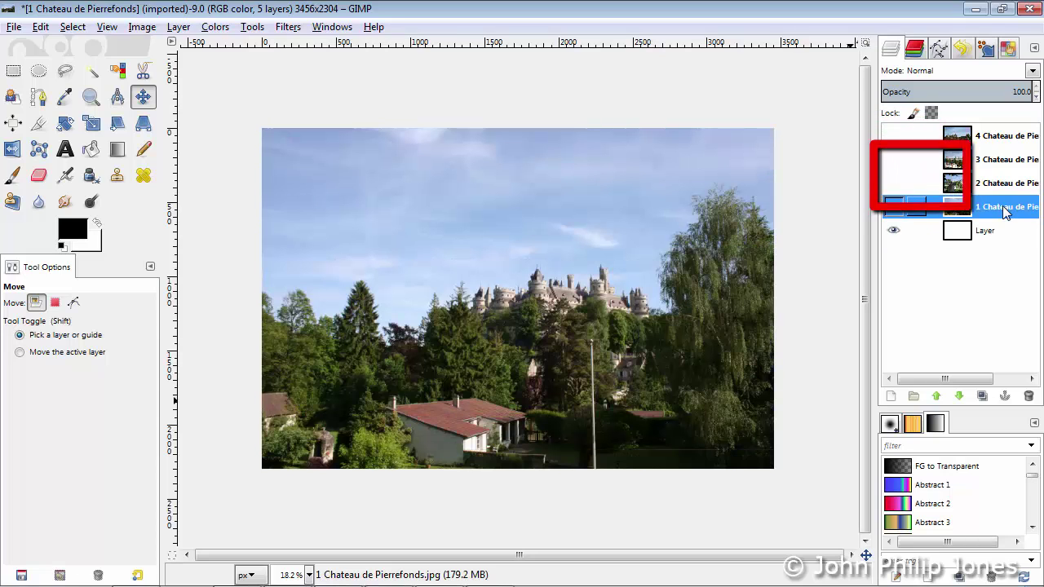
Scale photo 1 to half size with width 3456/2
click(179, 27)
click(214, 282)
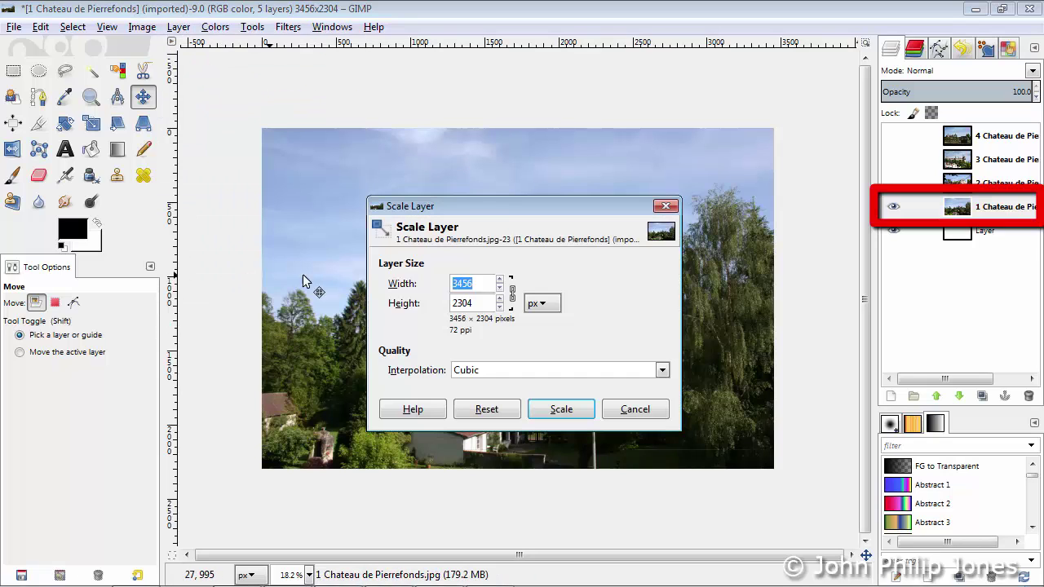
click(479, 283)
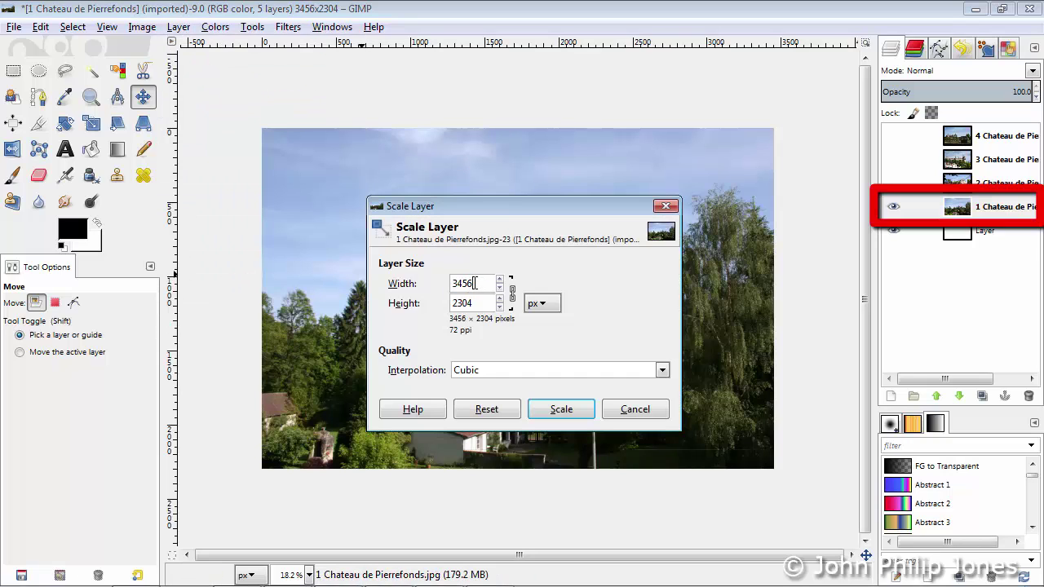
text(/2)
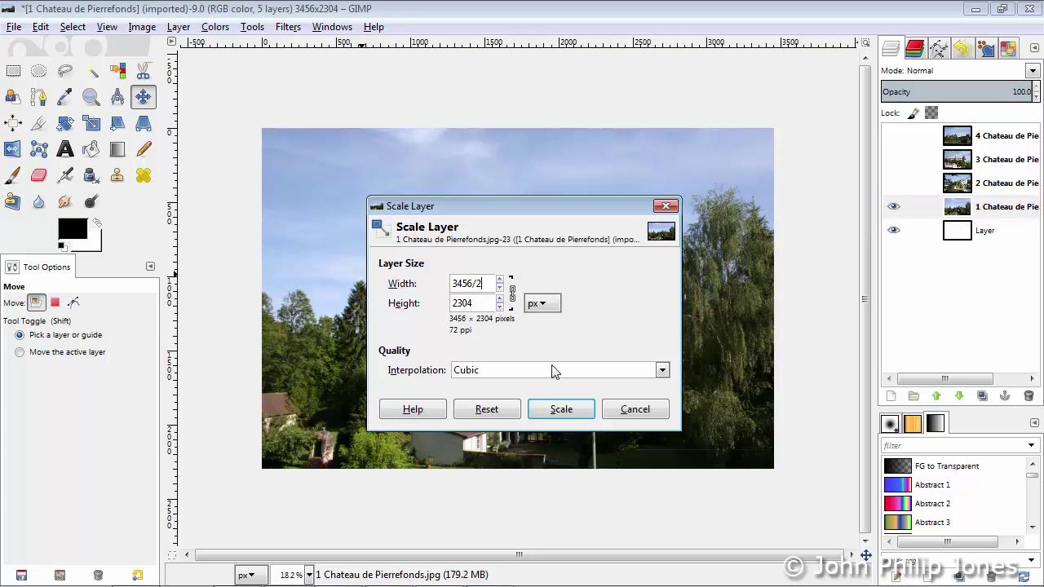
click(570, 414)
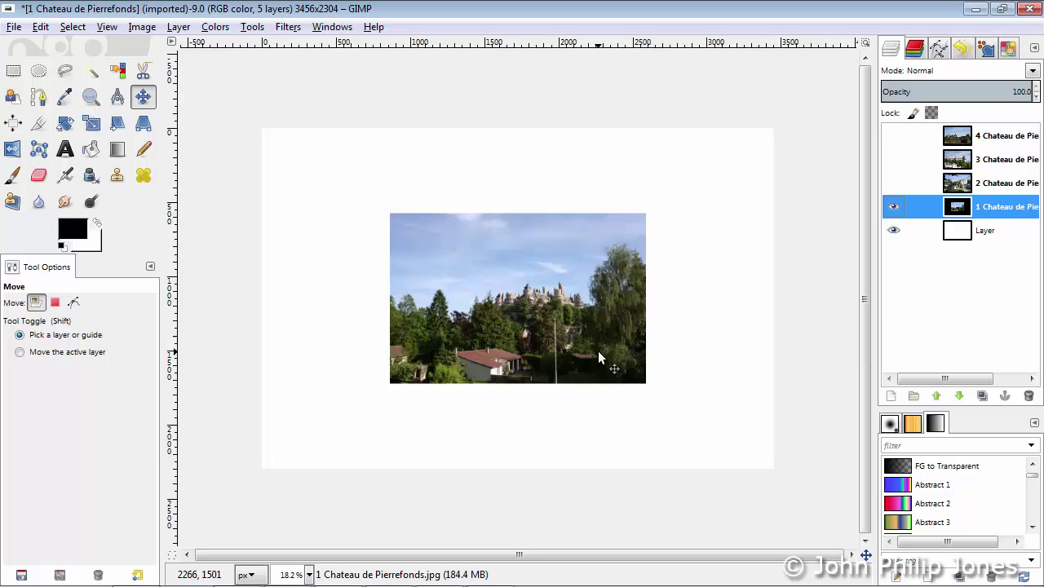
Enable Snap to Canvas Edges, move photo 1 into the top-left corner, and show photo 2
click(107, 27)
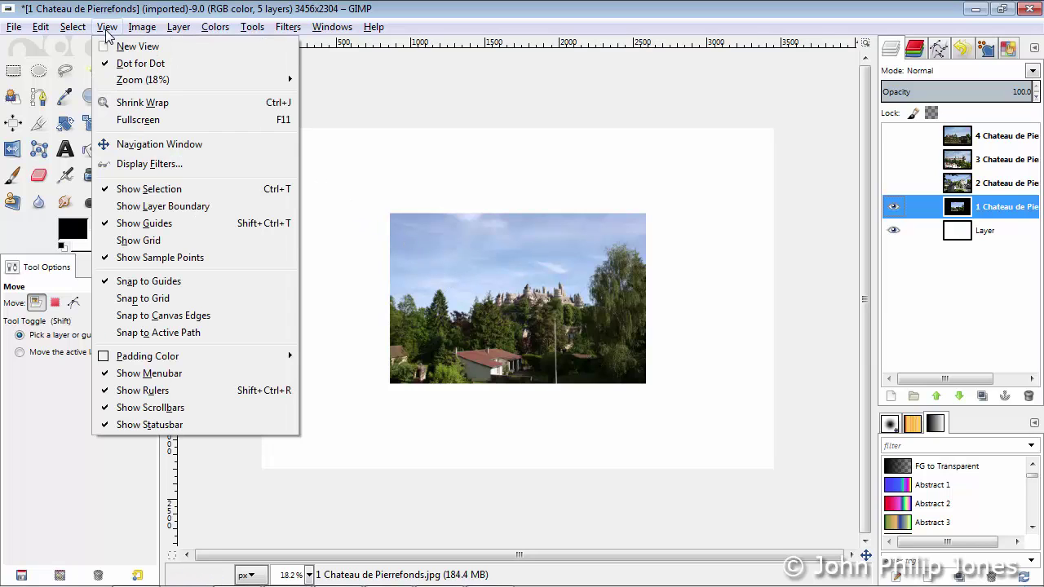
click(163, 316)
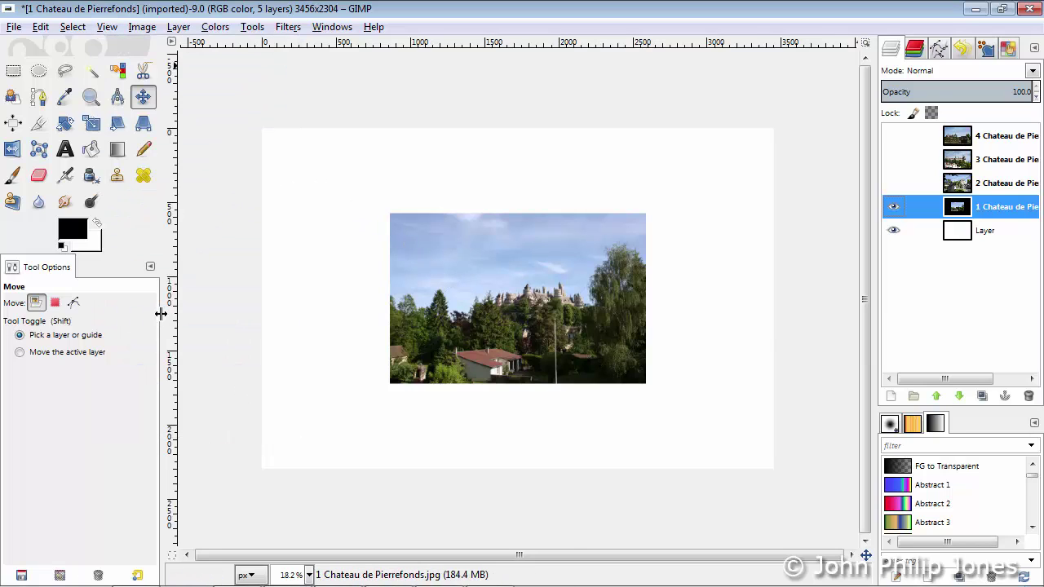
click(141, 97)
mouse_move(529, 311)
mouse_down()
mouse_move(438, 238)
mouse_move(407, 228)
mouse_up()
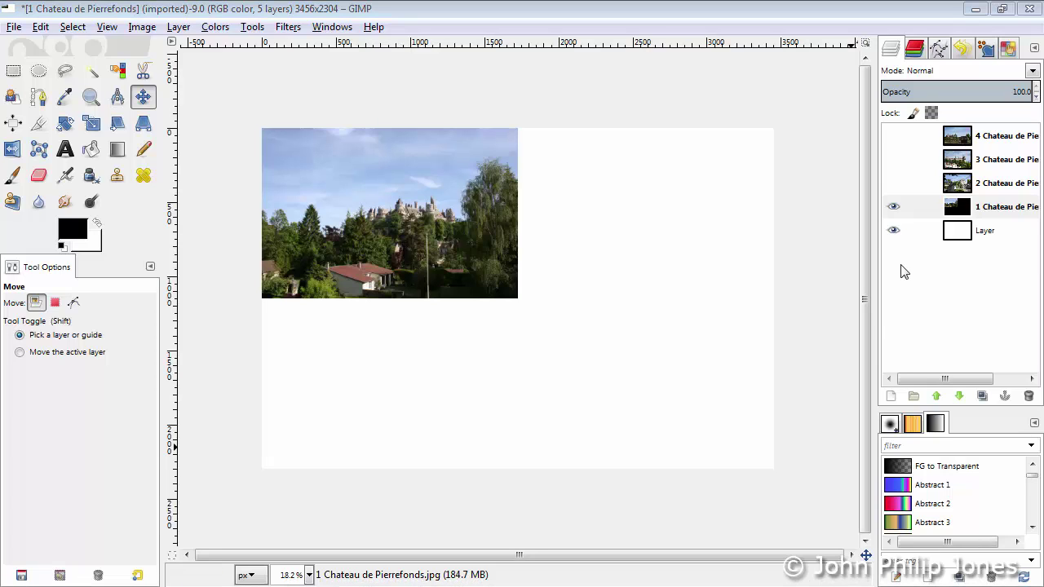
click(895, 185)
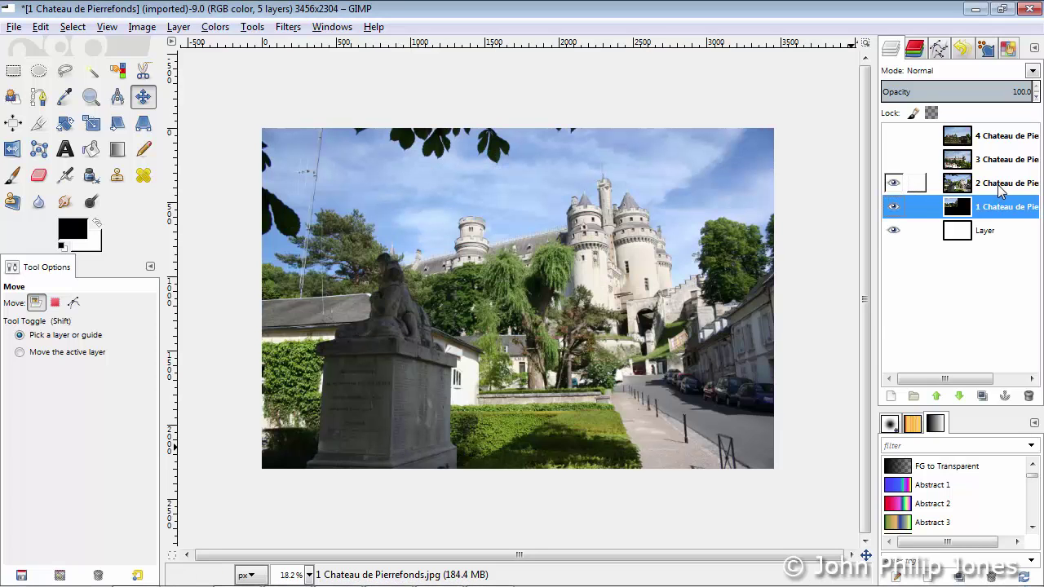
Select photo 2, scale it to width 3456/2, and drag it into the top-right quarter
click(996, 187)
click(178, 27)
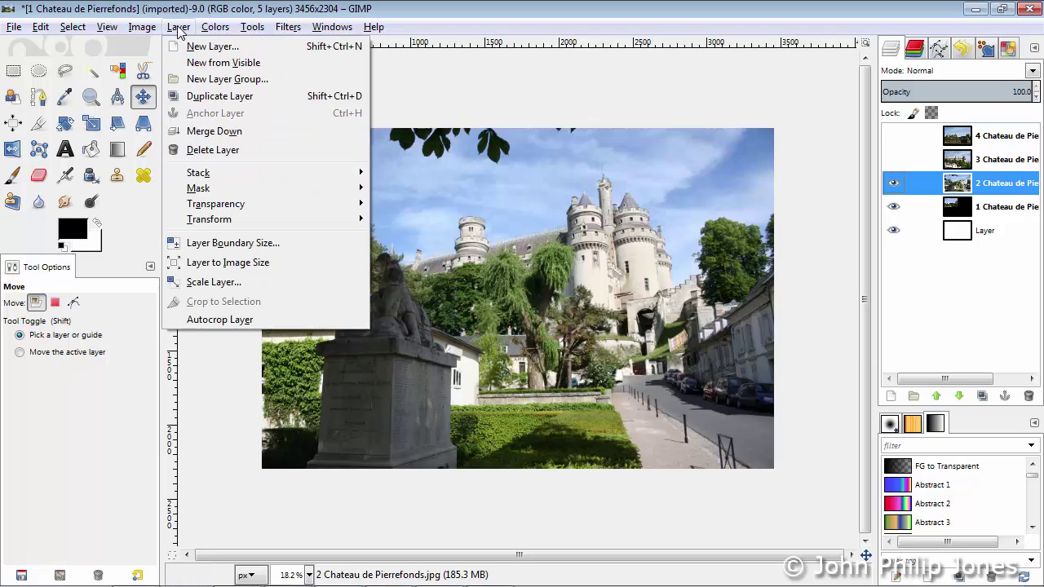
click(231, 284)
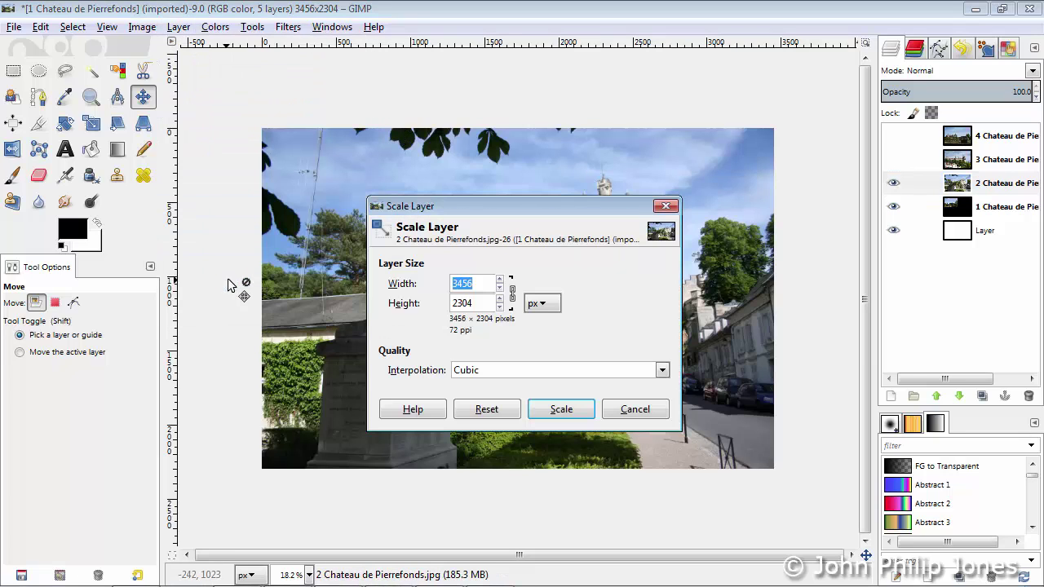
click(480, 284)
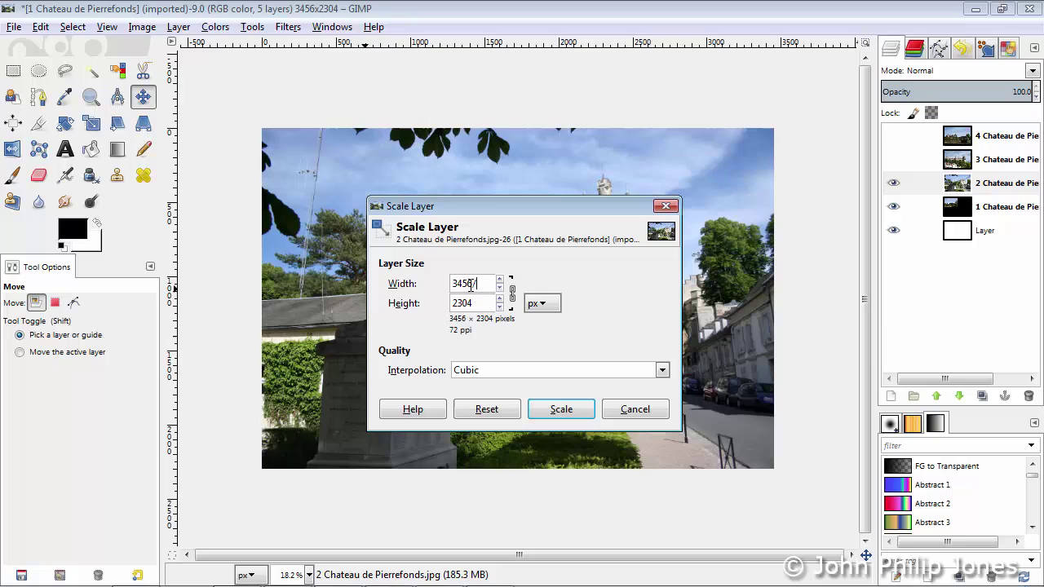
click(568, 408)
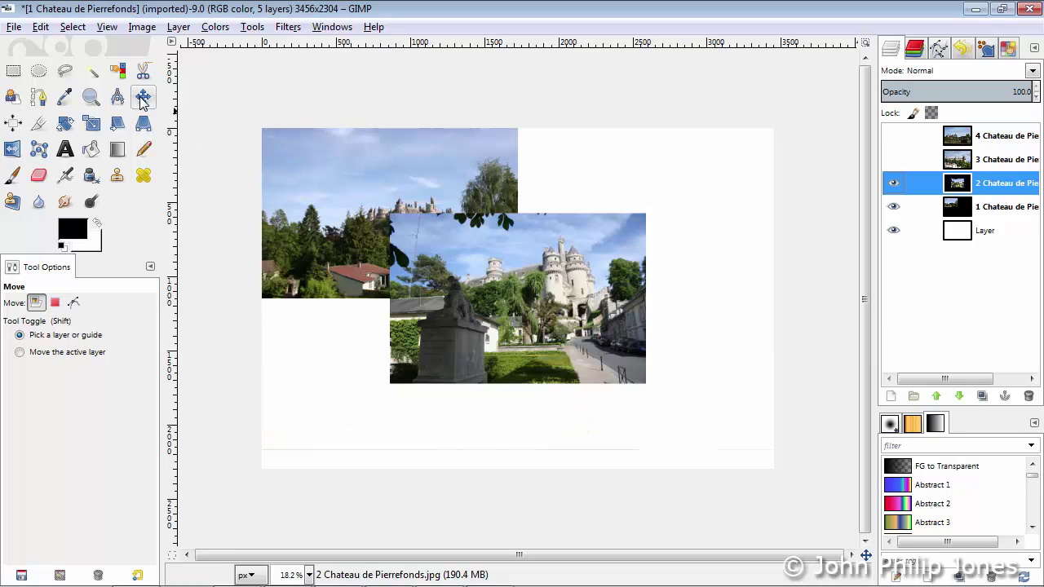
drag(542, 289, 672, 206)
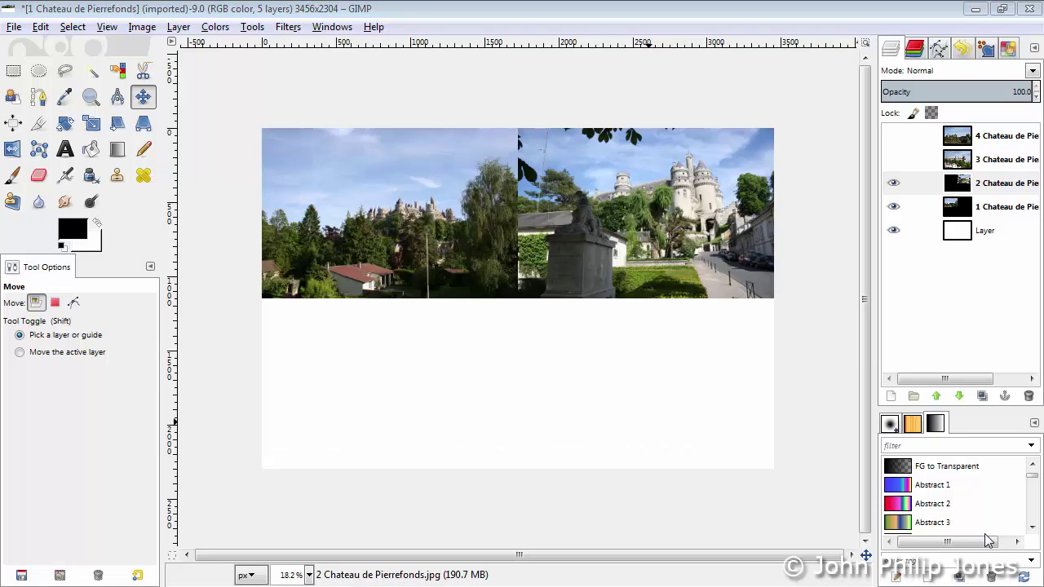
Show photo 3, scale it to width 3456/2, and move it into the bottom-left quarter
click(893, 159)
click(991, 161)
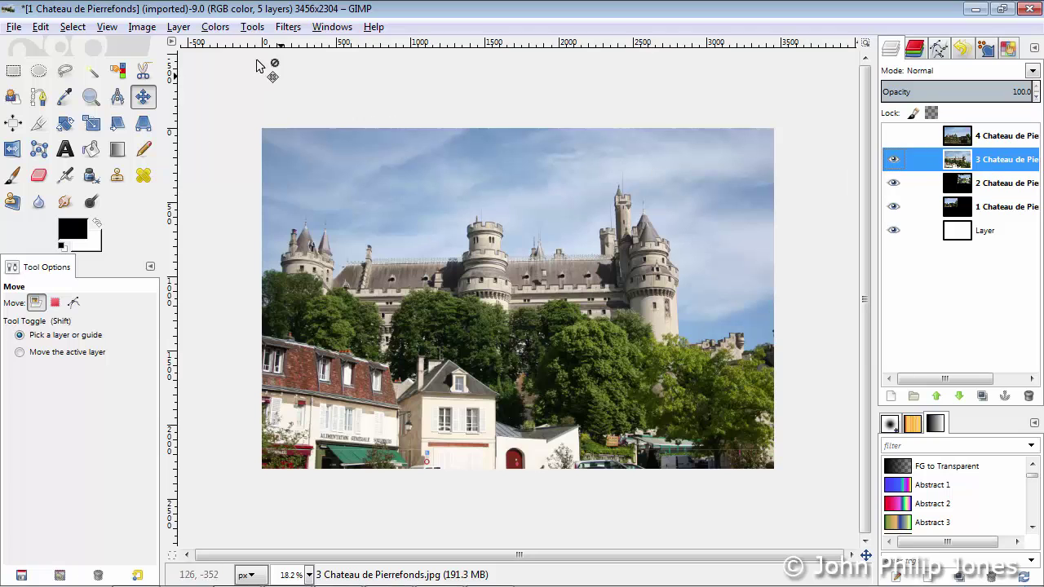
click(178, 27)
click(219, 282)
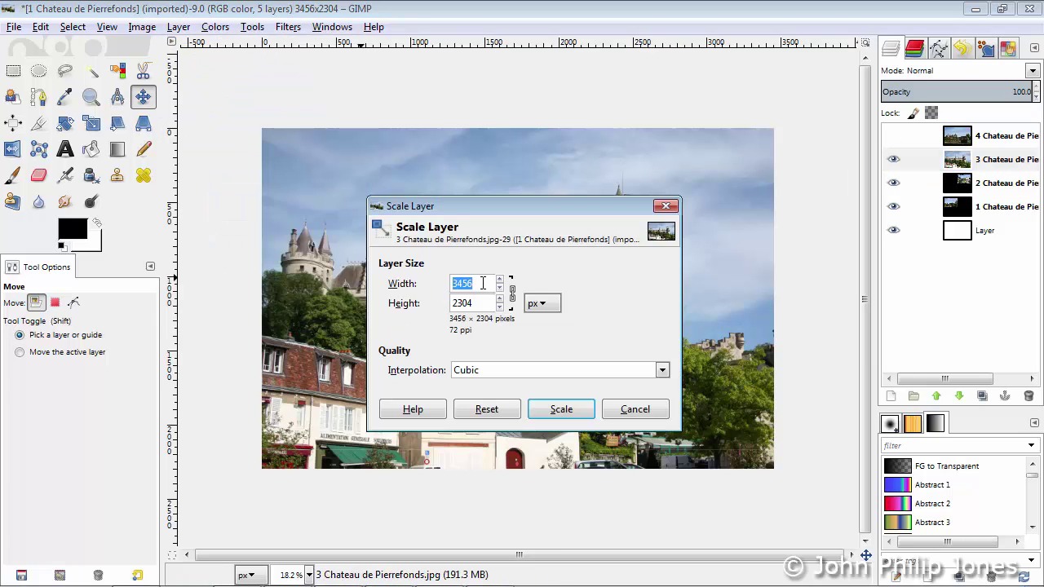
text(/2)
click(561, 409)
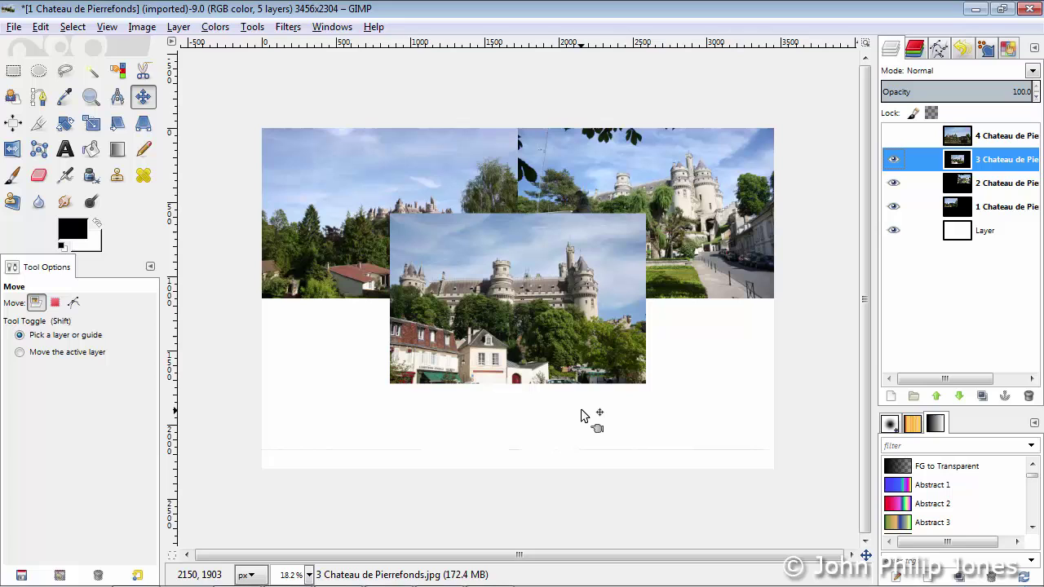
drag(502, 278, 375, 392)
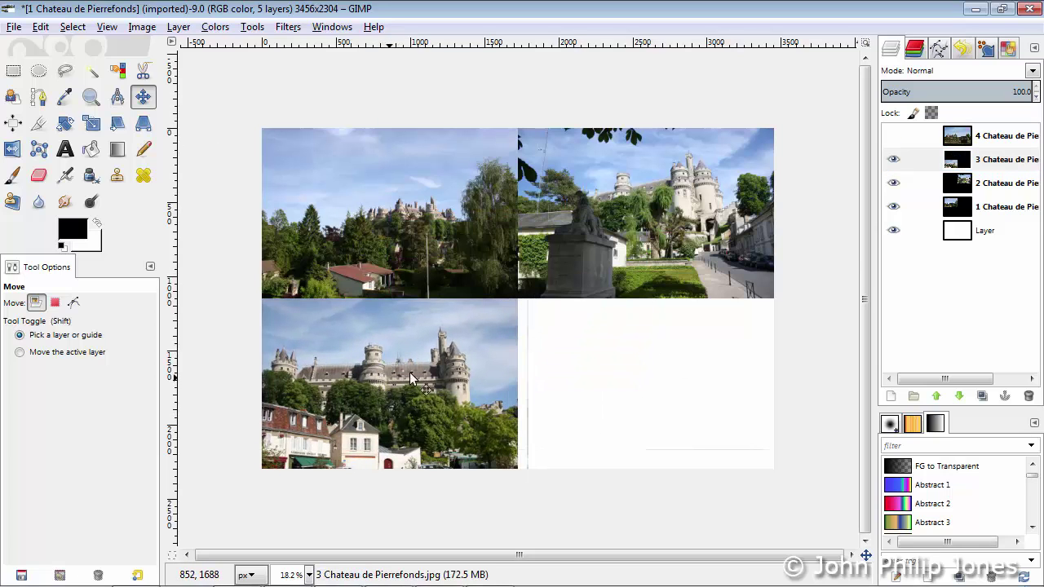
Show photo 4, scale it to width 3456/2, and move it into the bottom-right quarter
click(894, 136)
click(989, 141)
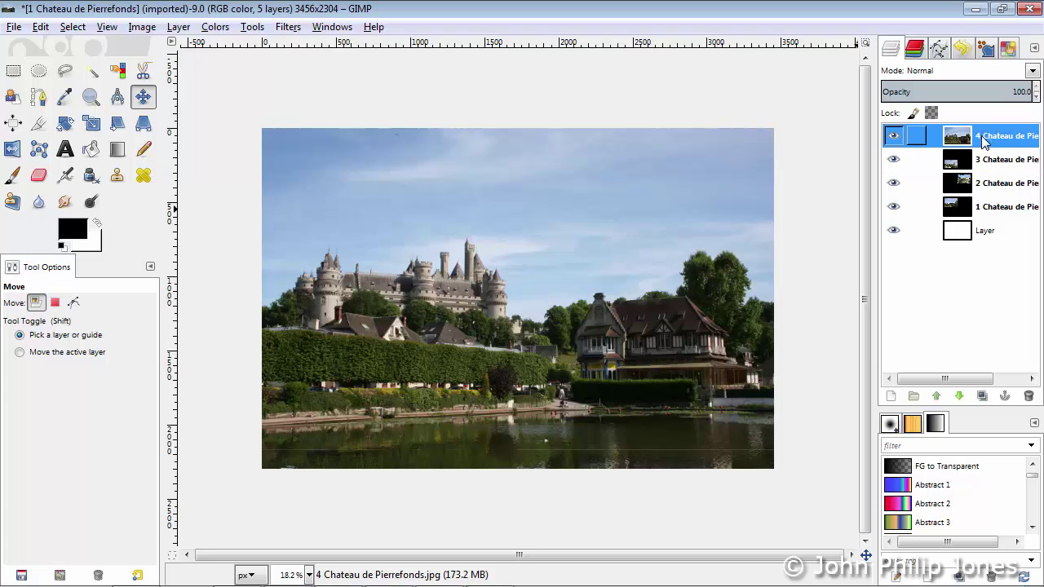
click(179, 27)
click(221, 280)
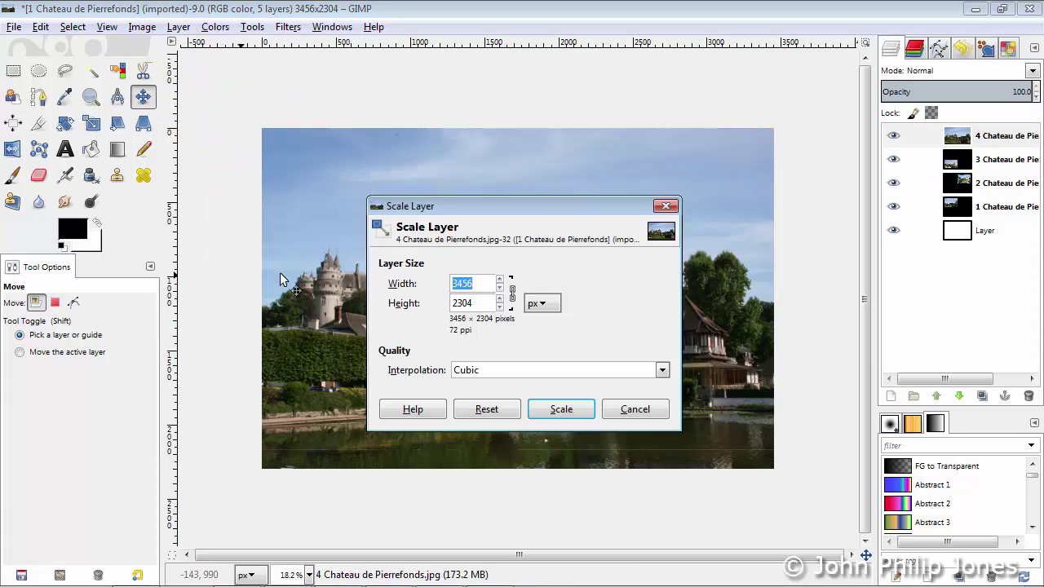
click(481, 285)
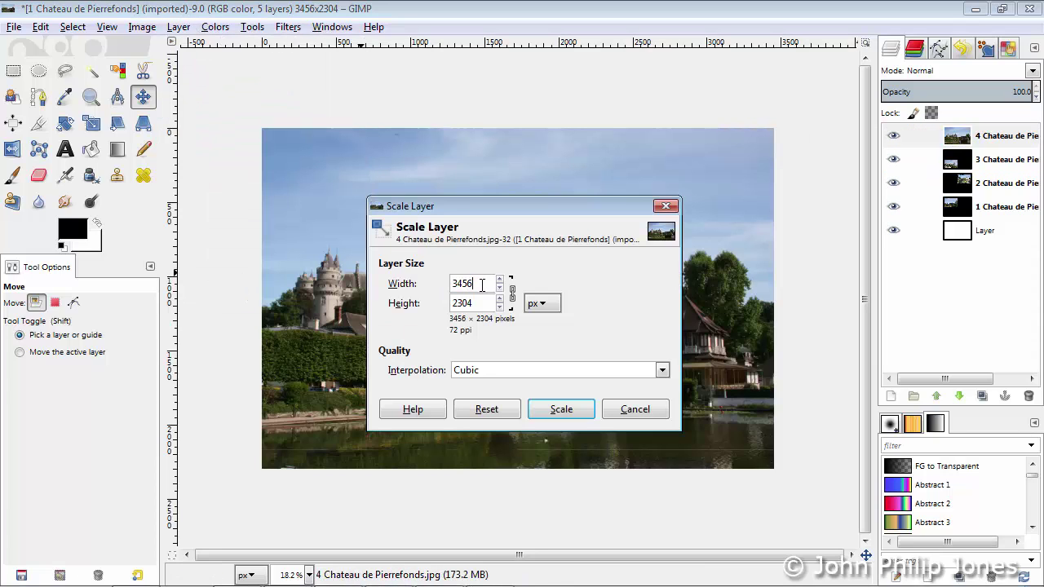
click(560, 409)
drag(501, 297, 628, 385)
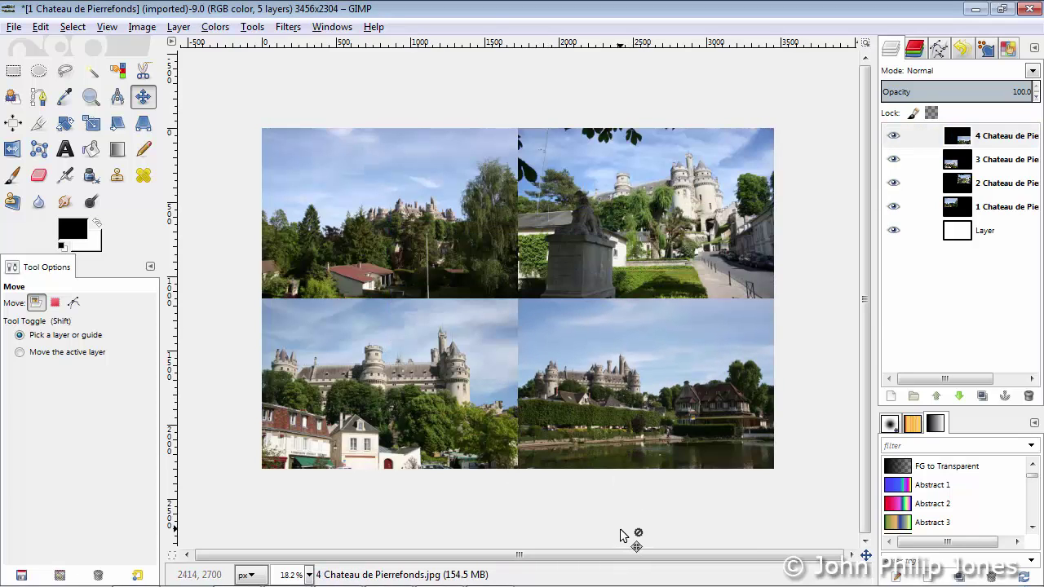
Flatten the five layers into one merged layer and select it
click(142, 27)
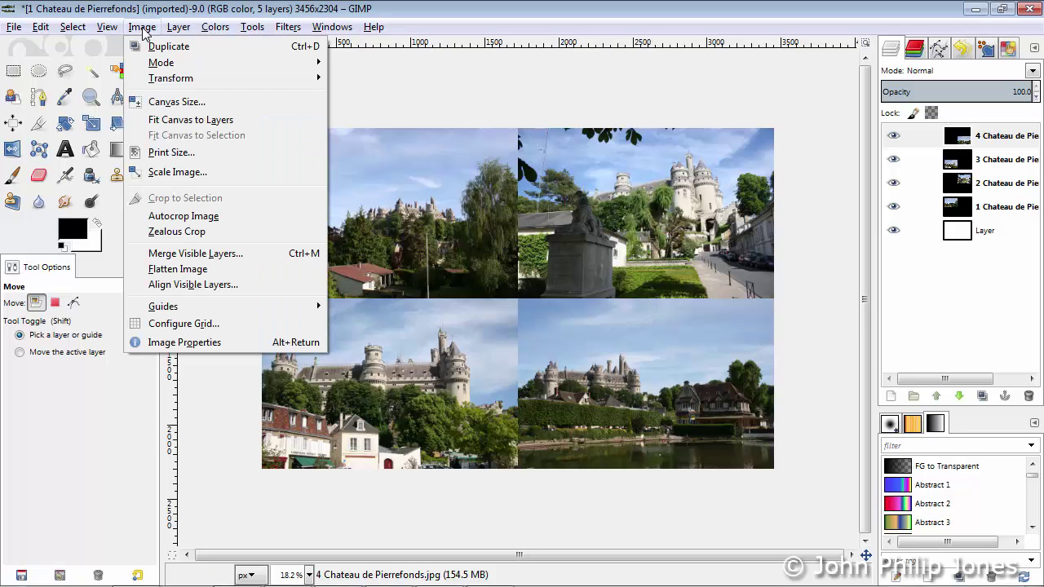
click(191, 271)
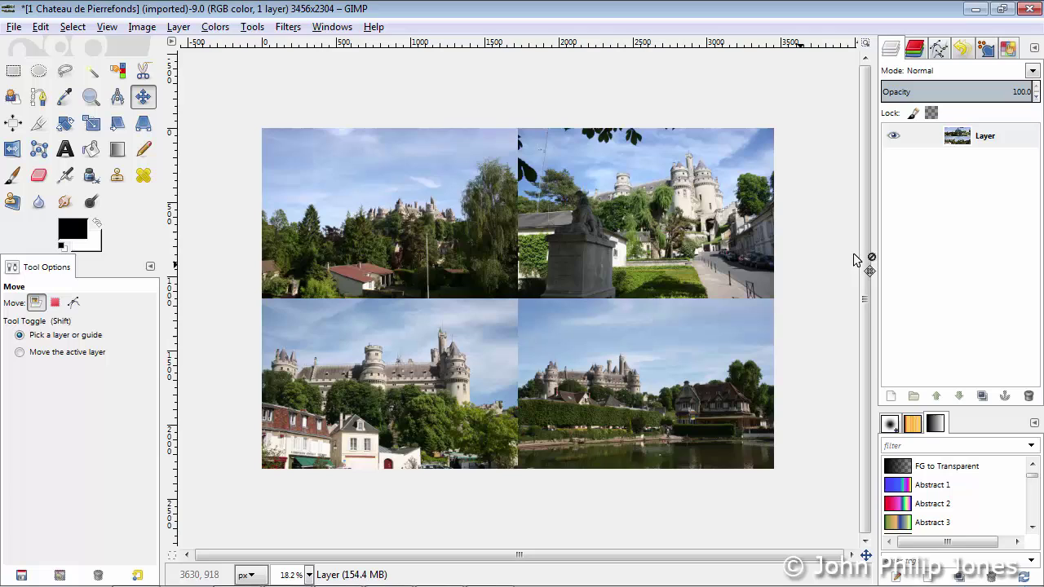
click(1003, 142)
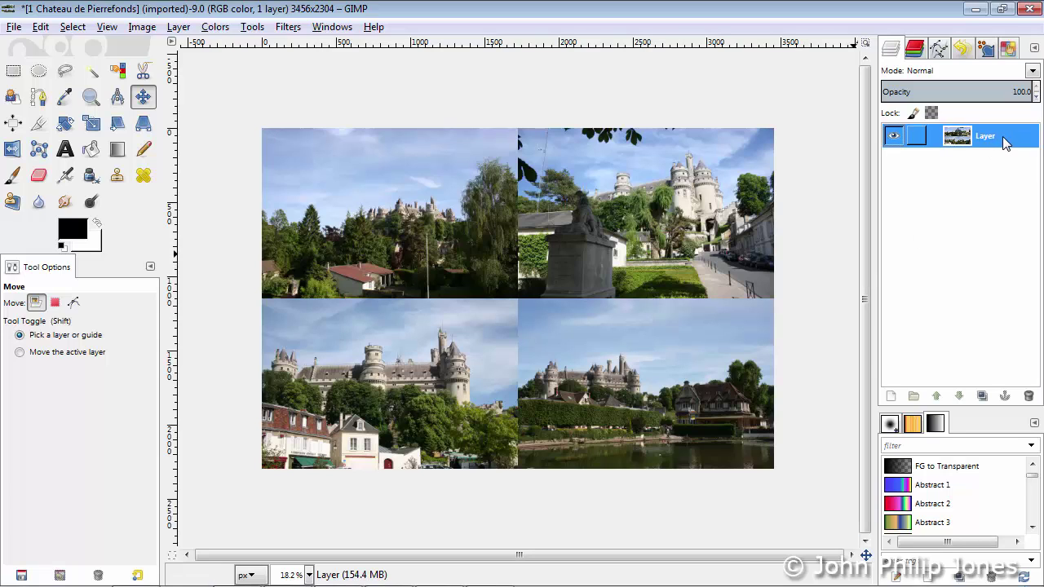
Select all and convert the selection into a 60 px border band
click(70, 29)
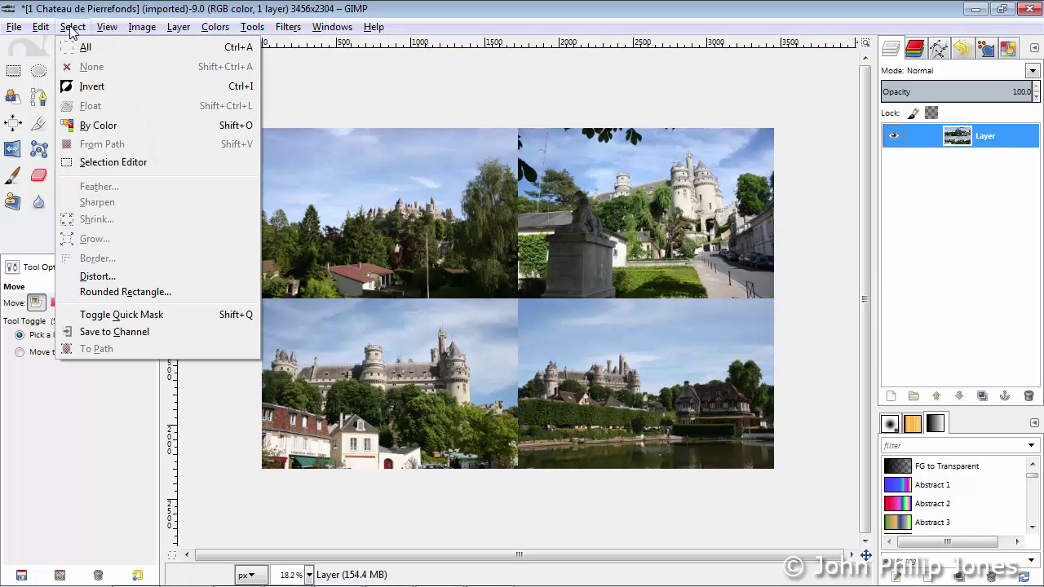
click(86, 47)
click(73, 27)
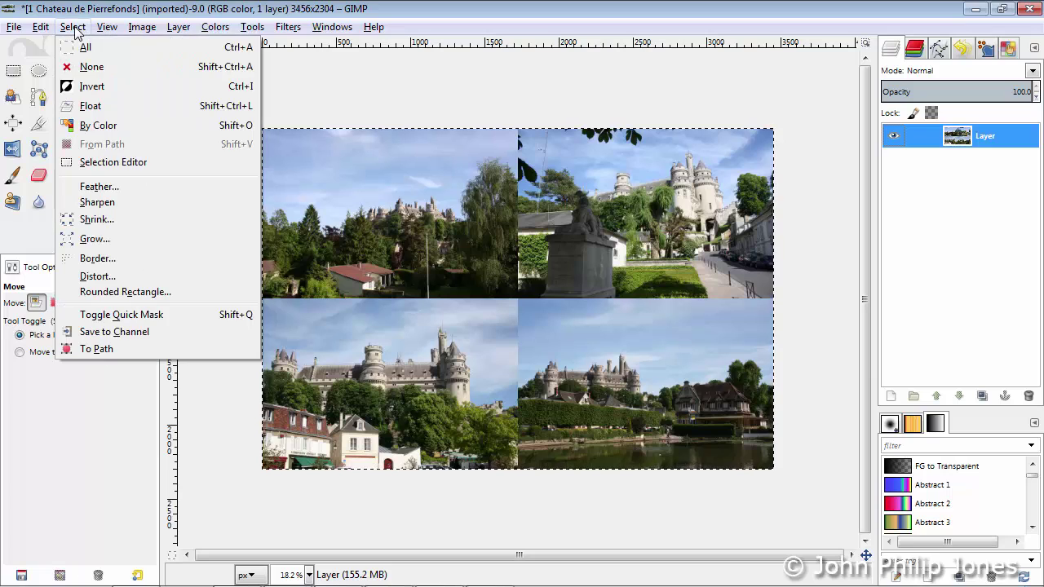
click(120, 260)
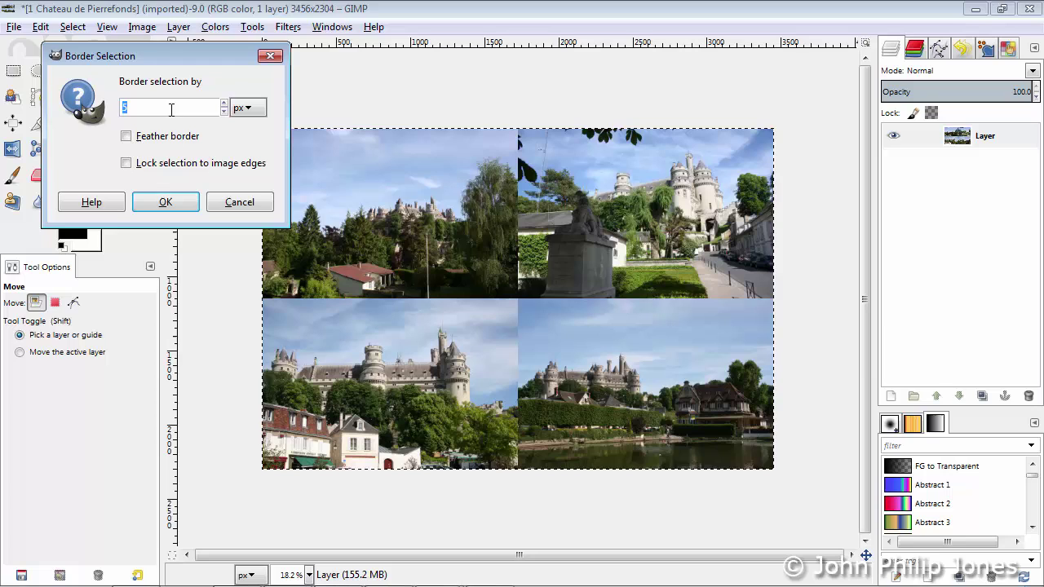
click(168, 204)
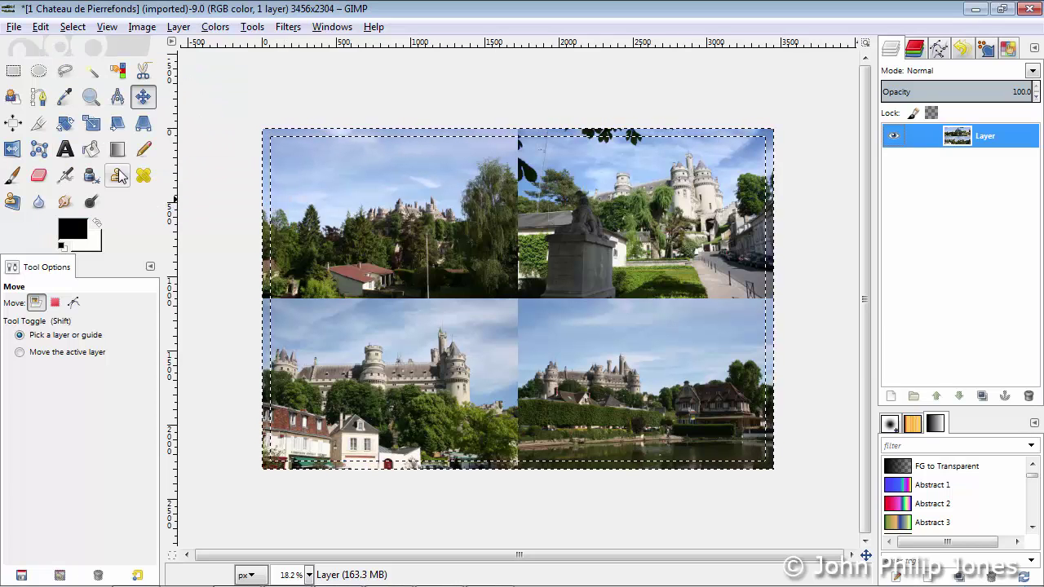
Bucket-fill the border band with white using Fill whole selection
click(91, 149)
click(97, 222)
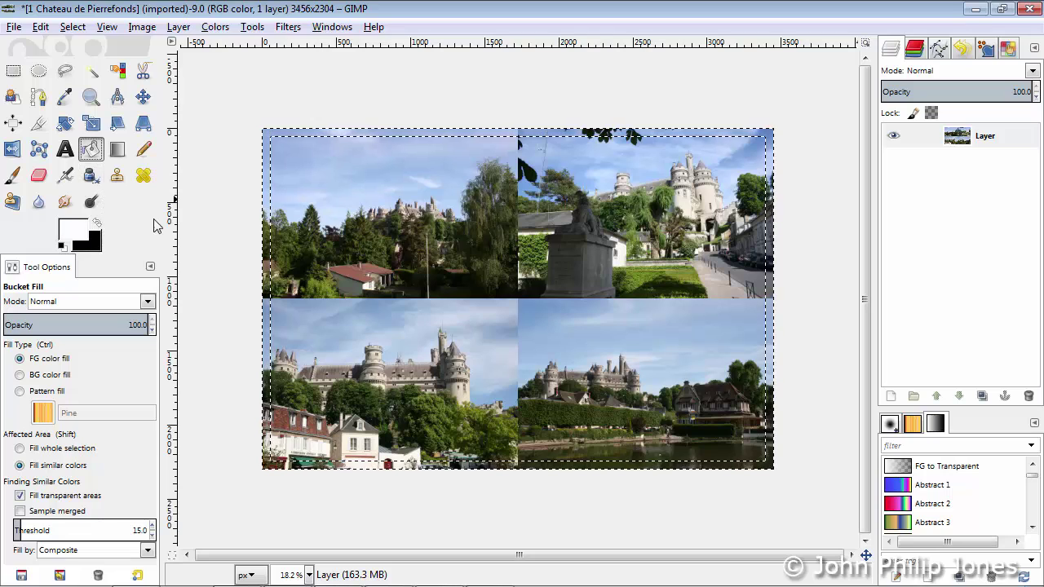
click(20, 450)
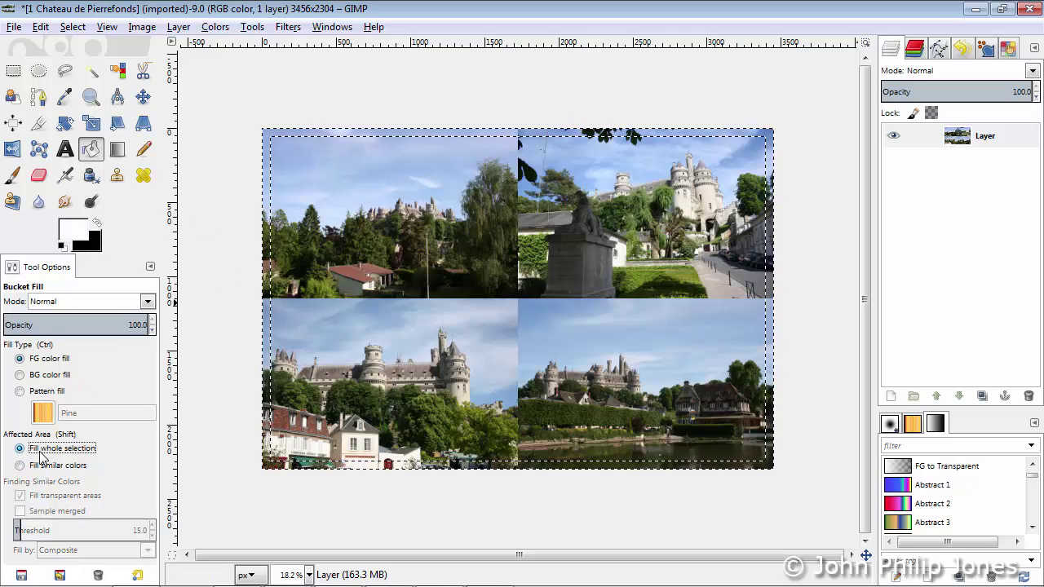
click(267, 299)
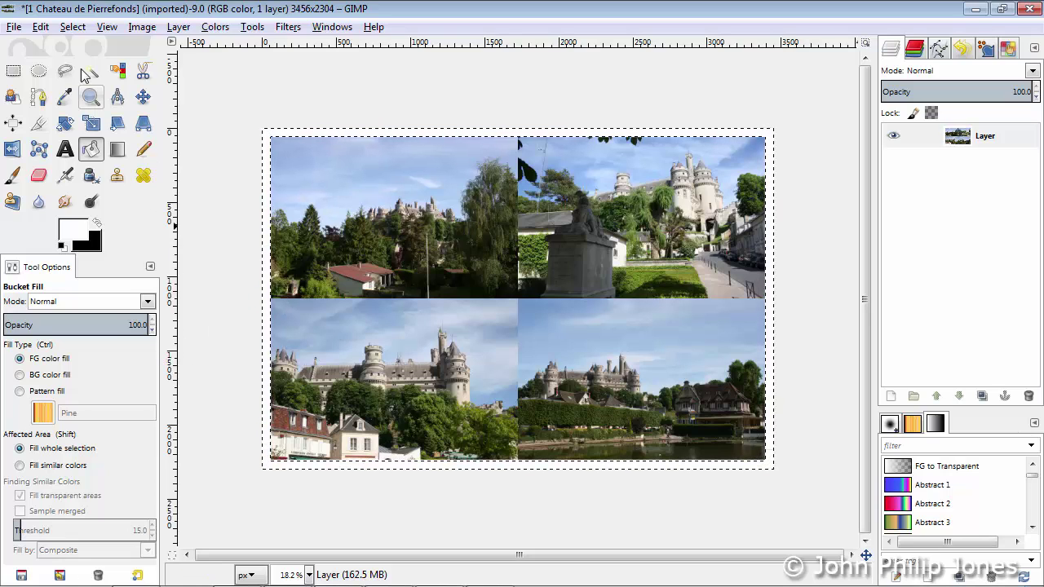
Select all again and shrink the selection to a thin 10 px border
click(79, 31)
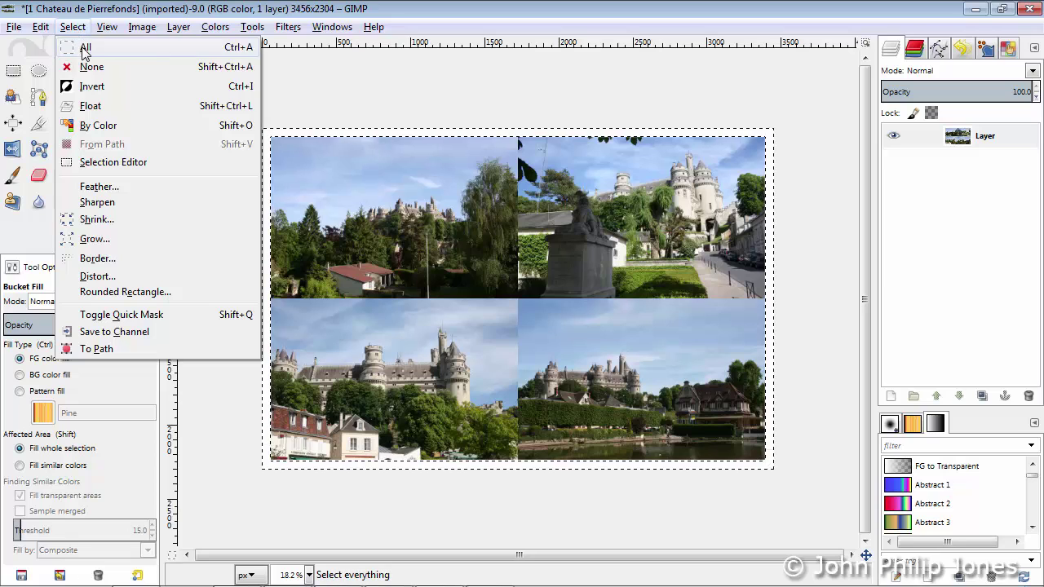
click(84, 47)
click(76, 30)
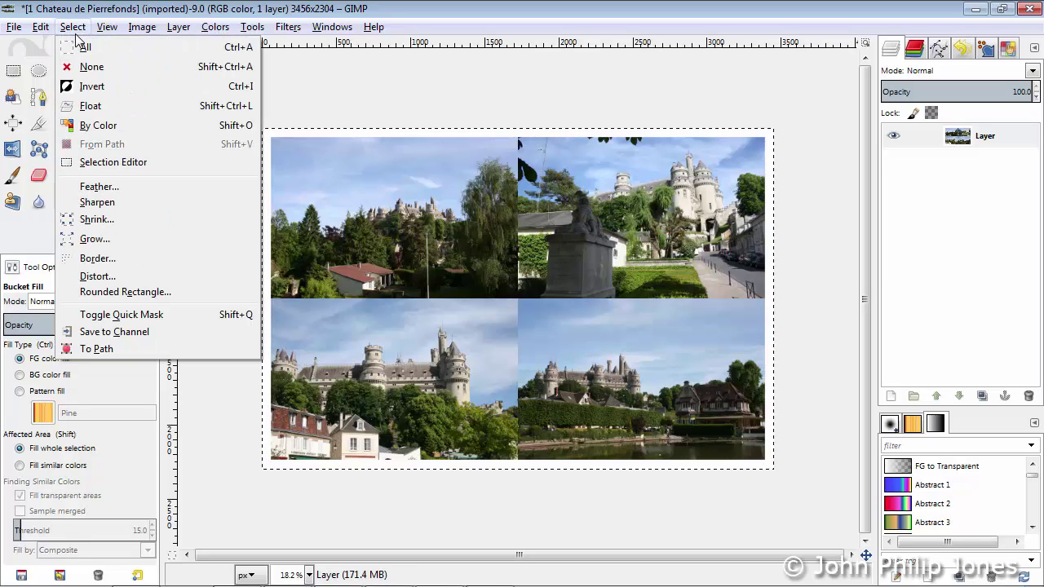
click(98, 259)
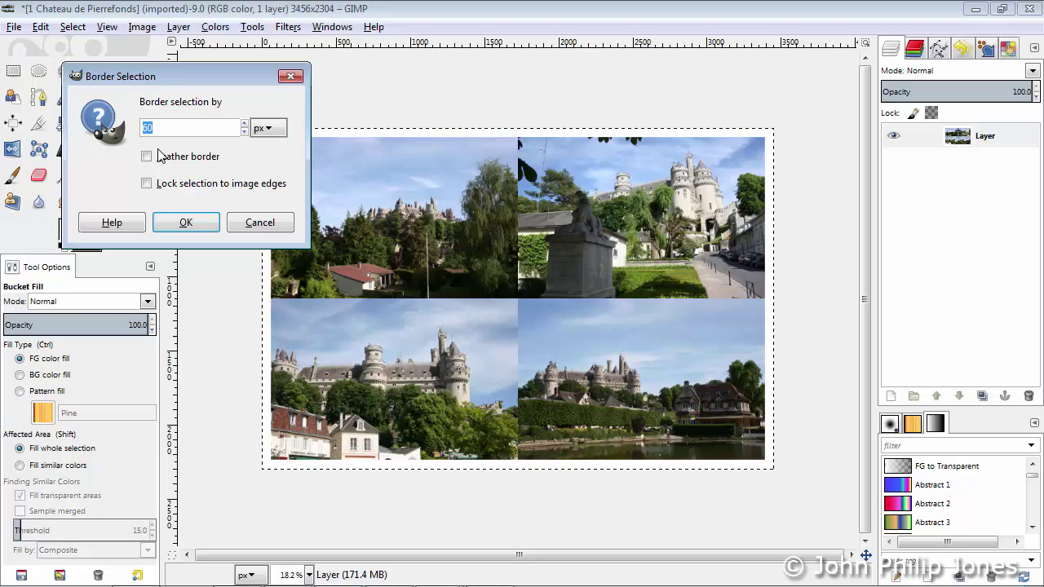
text(1)
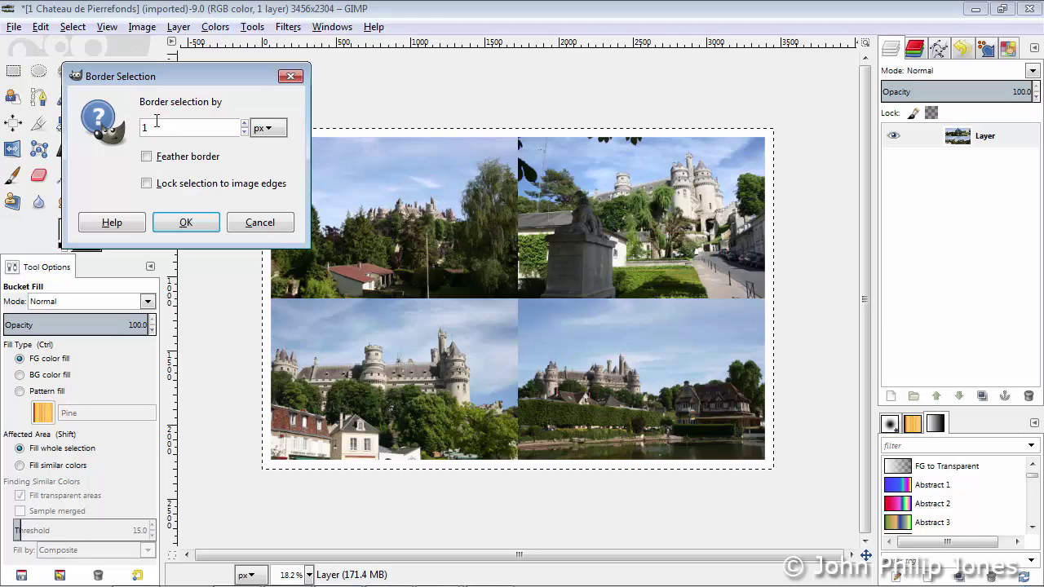
click(185, 223)
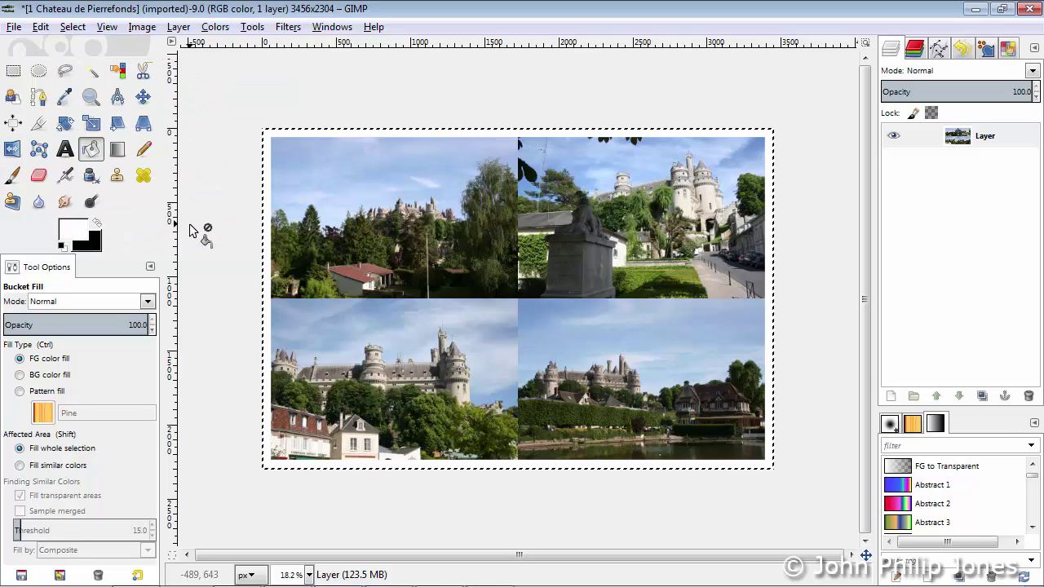
Fill the thin border with black, then deselect everything
click(97, 222)
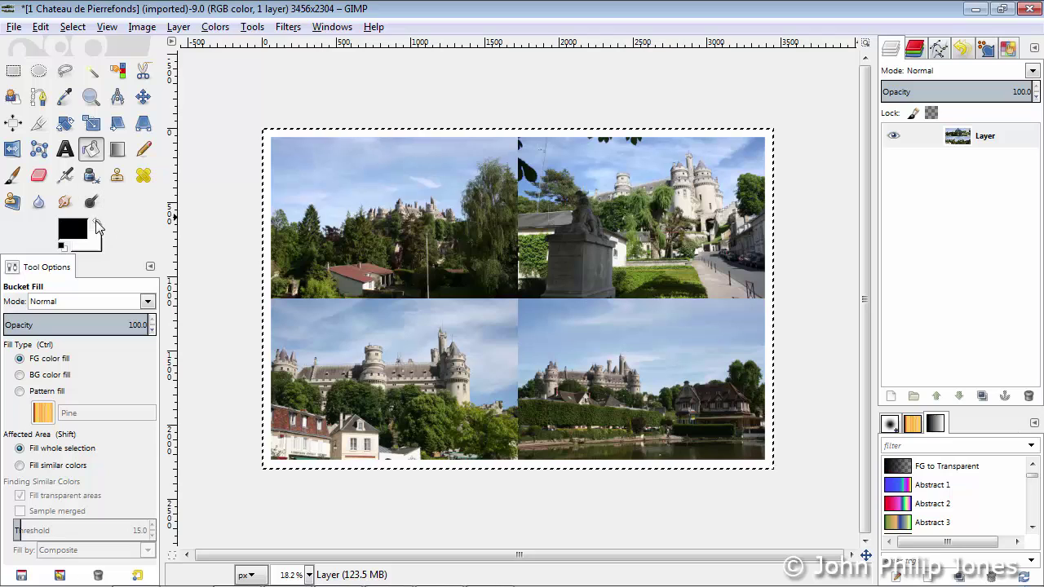
click(261, 216)
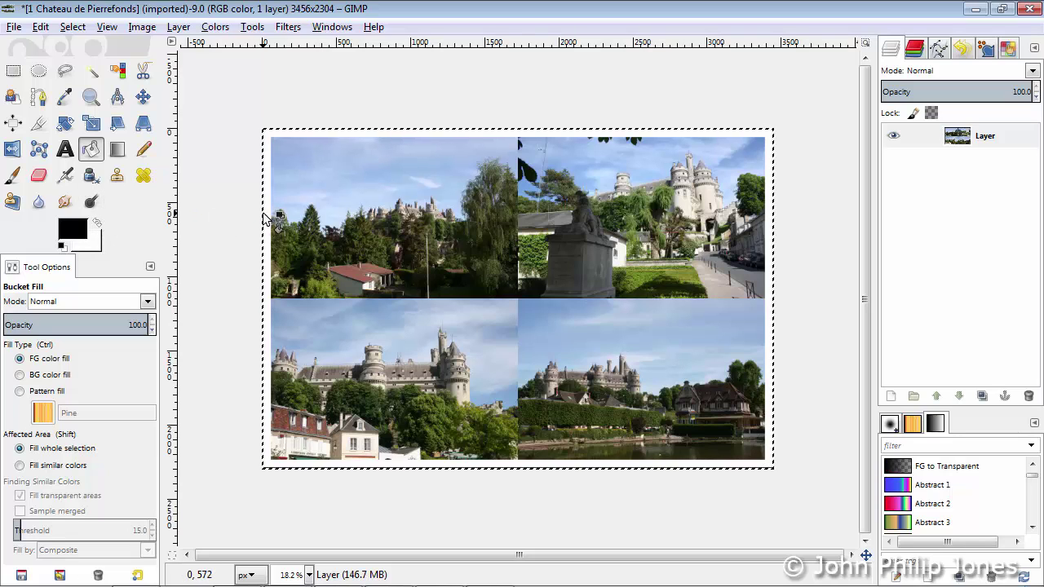
click(73, 26)
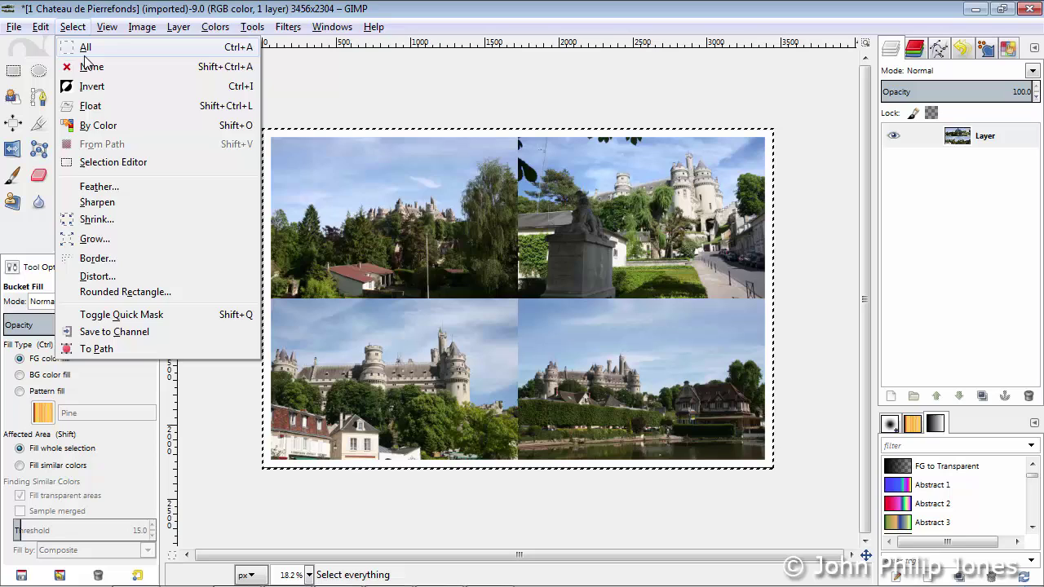
click(89, 65)
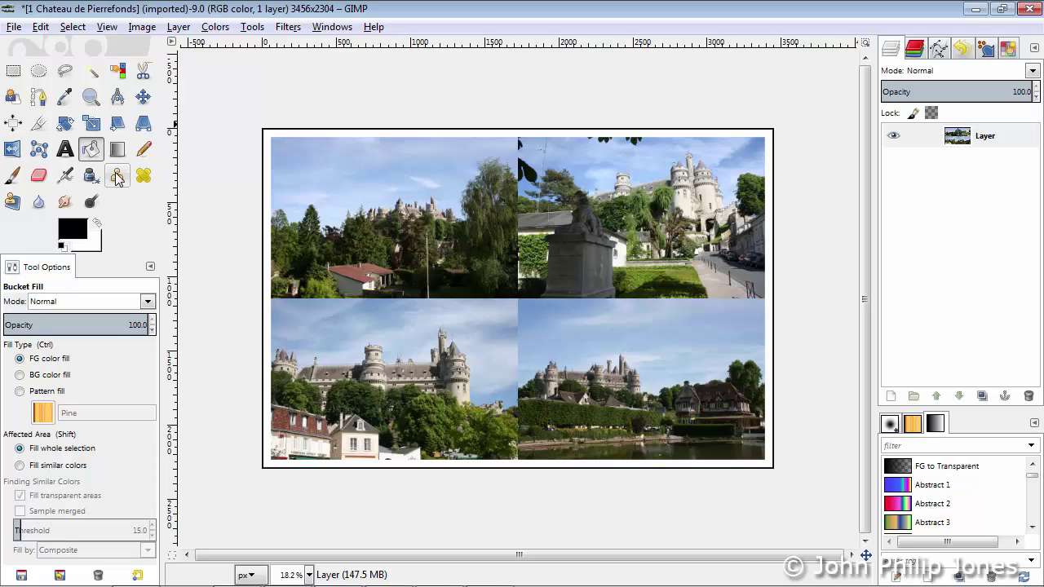
Add a text box over the top-left photo and enter the title 'The Château de Pierrefonds' at size 200
key(t)
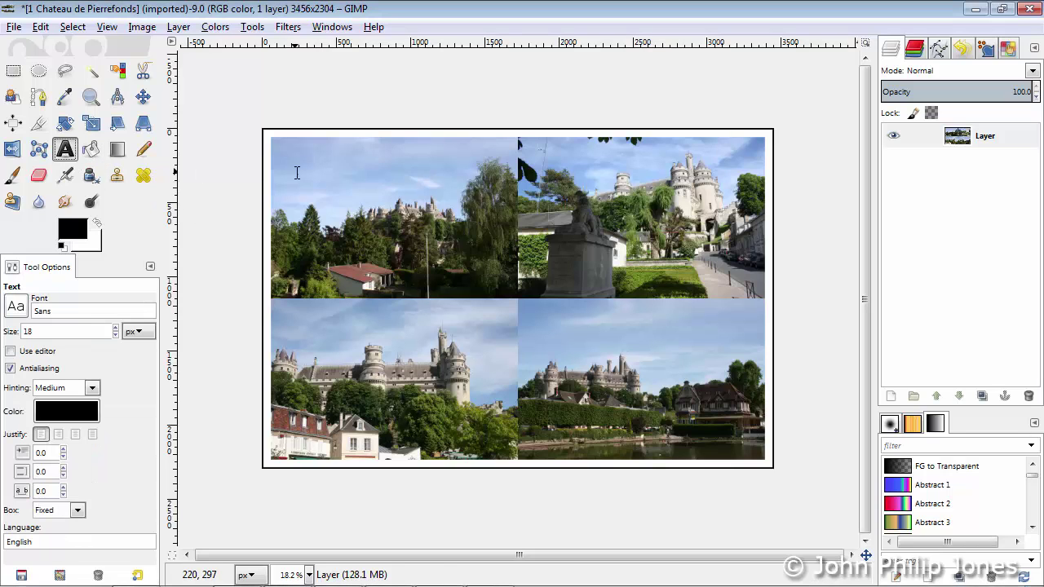
drag(281, 159, 512, 220)
click(420, 120)
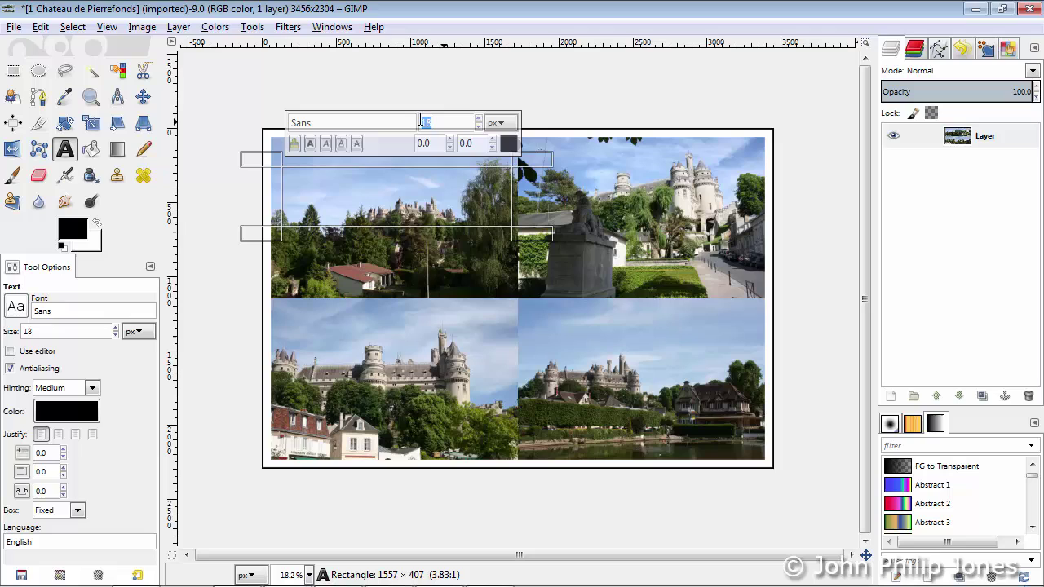
text(200)
text(The)
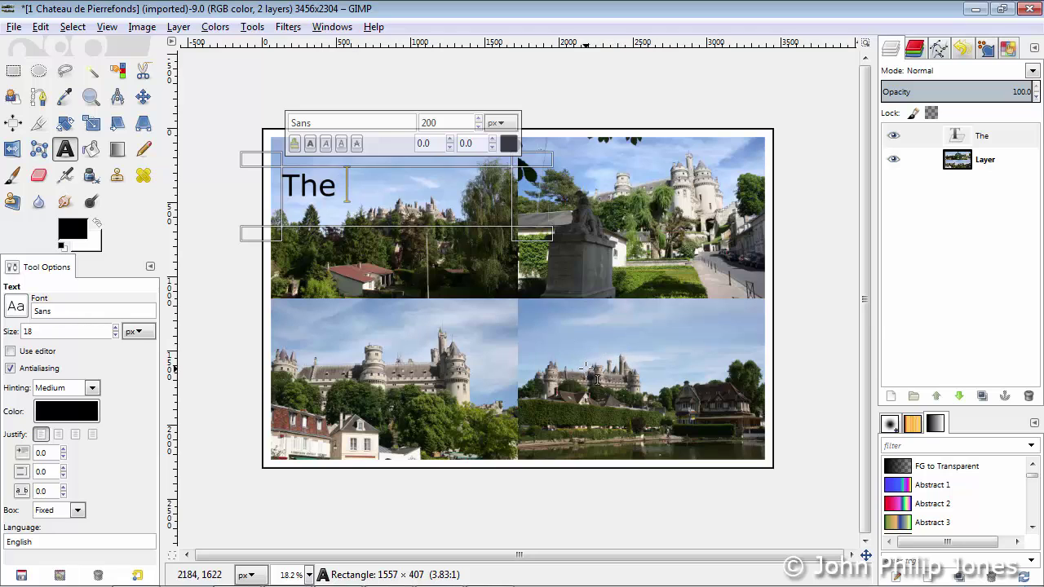
text(Château de Pierrefonds)
Make the title text white (ffffff) and select its text layer
drag(694, 186, 281, 185)
click(509, 144)
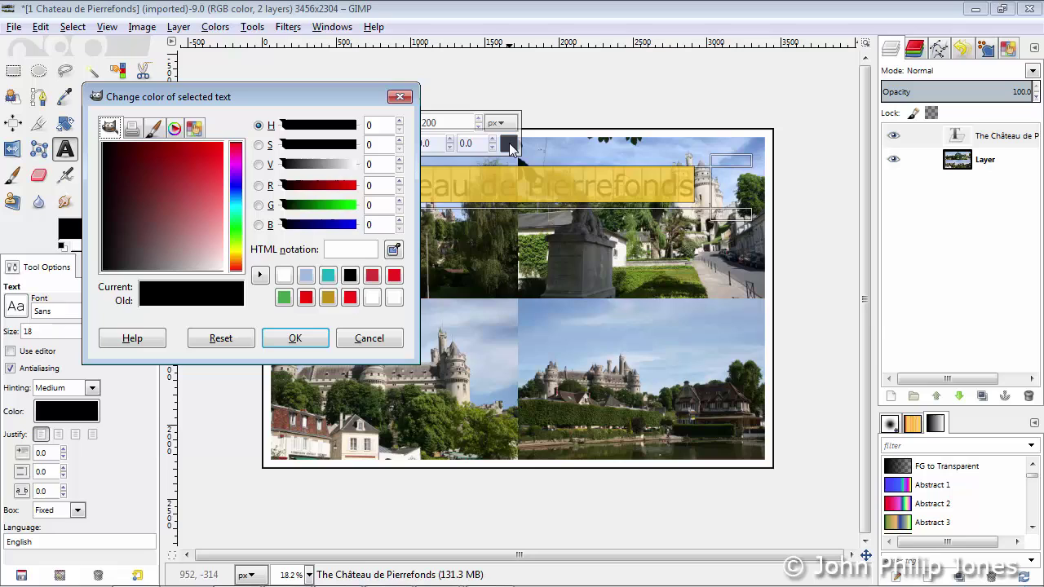
click(284, 275)
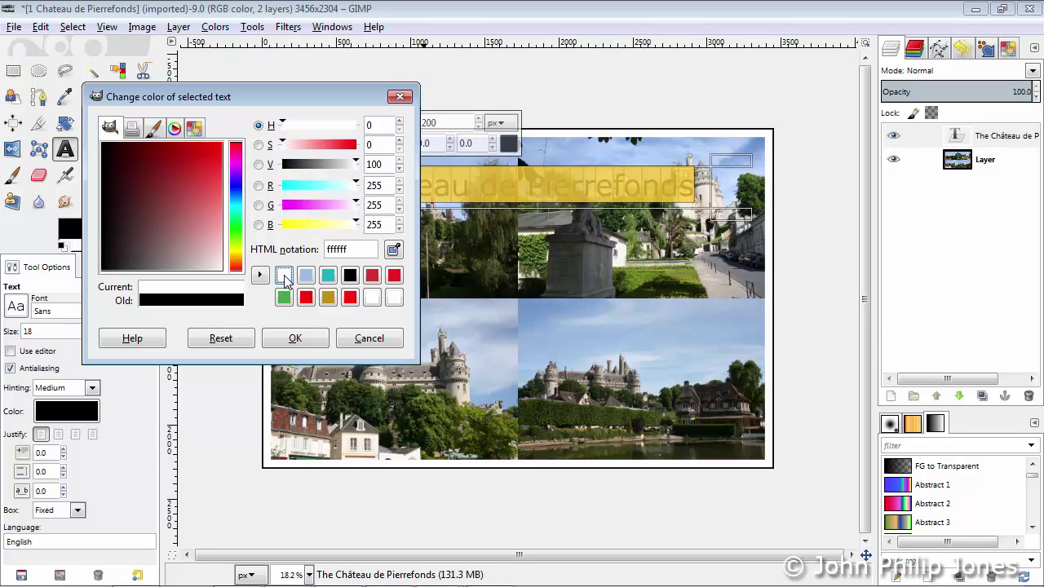
click(313, 341)
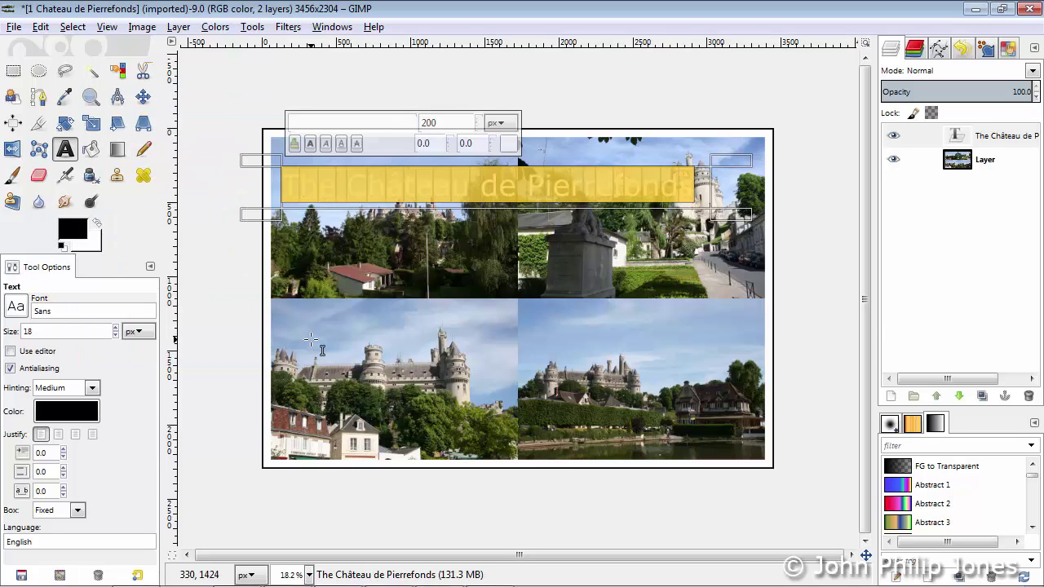
click(802, 181)
click(1003, 140)
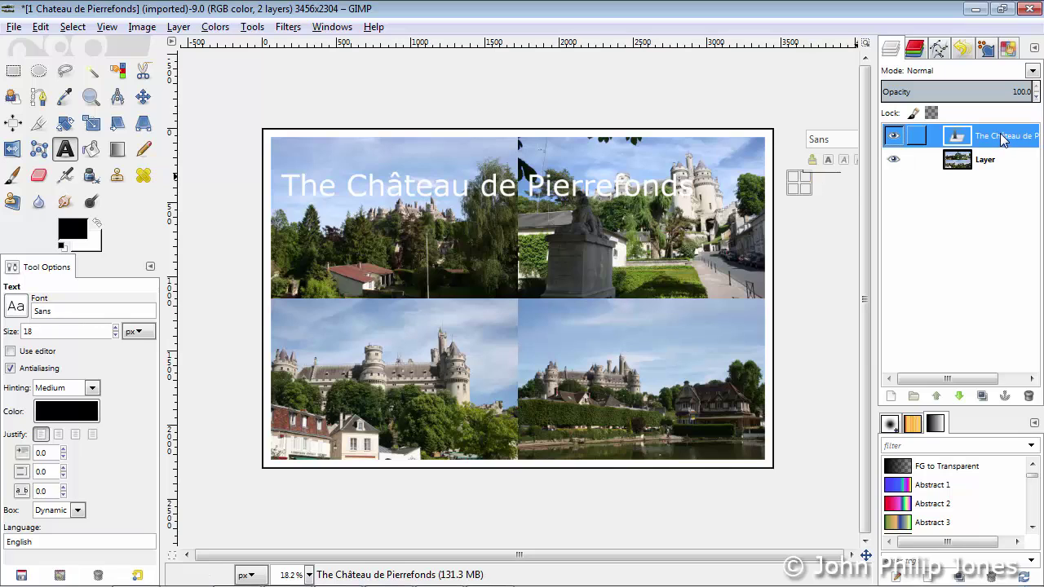
Apply a drop shadow with blur radius 30 to the title and merge it down
click(289, 27)
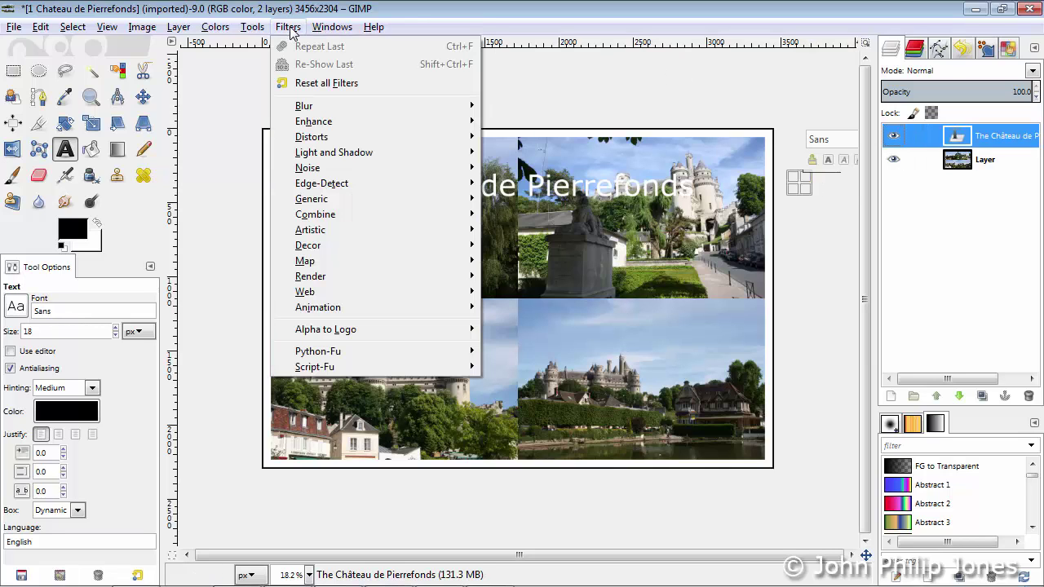
mouse_move(366, 159)
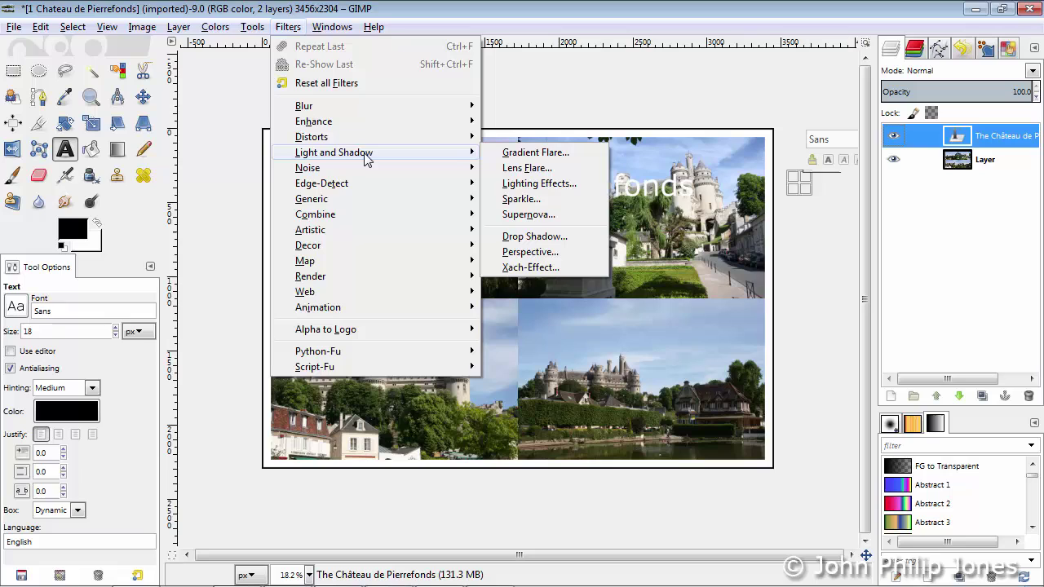
click(538, 236)
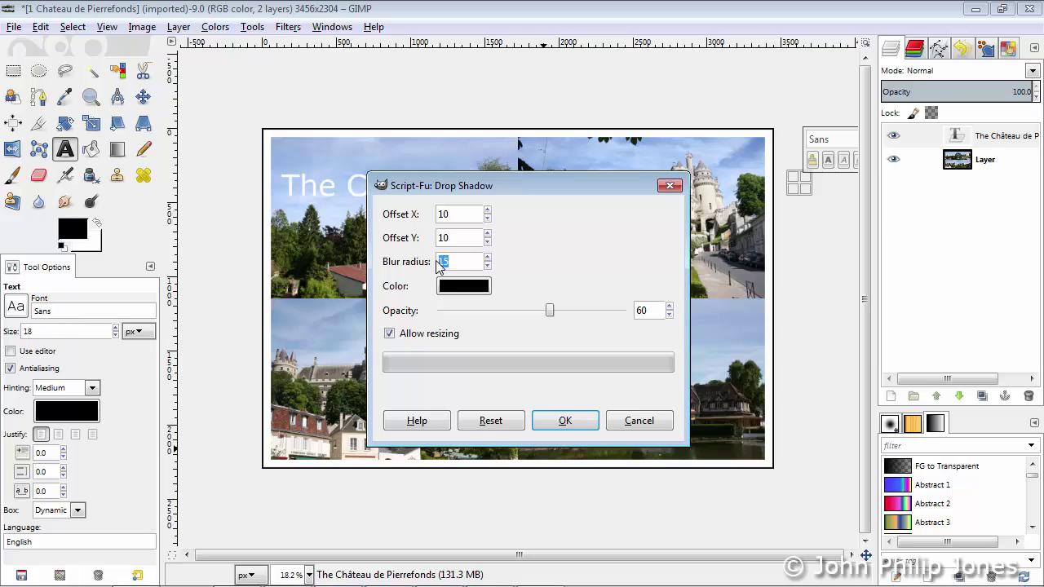
click(571, 423)
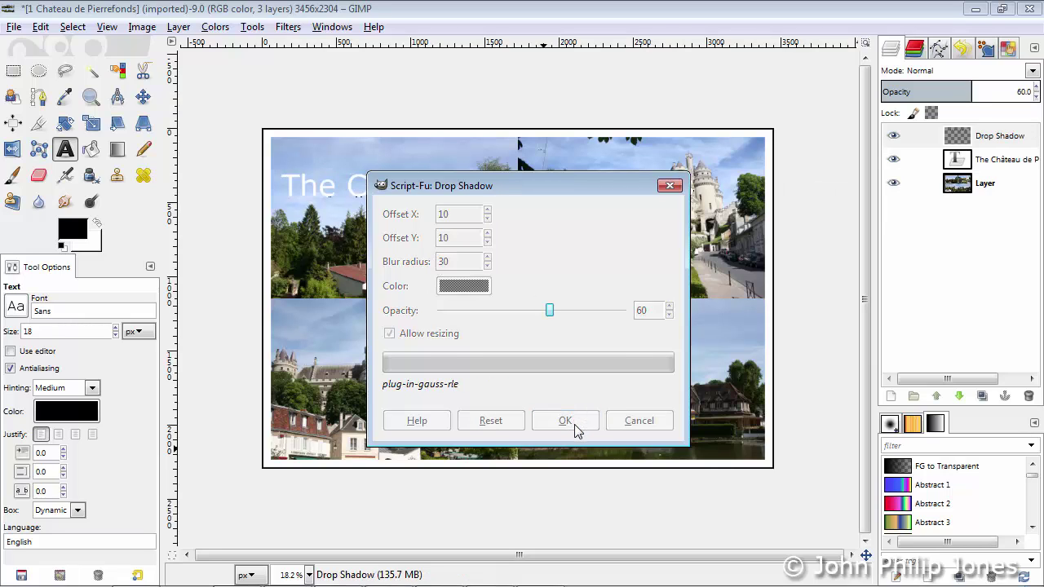
click(176, 27)
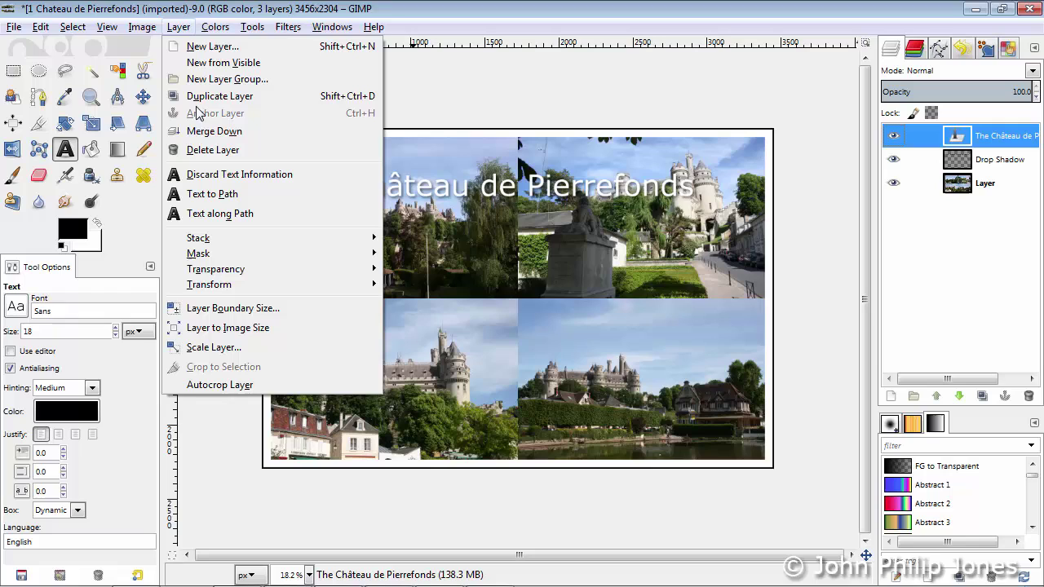
click(206, 132)
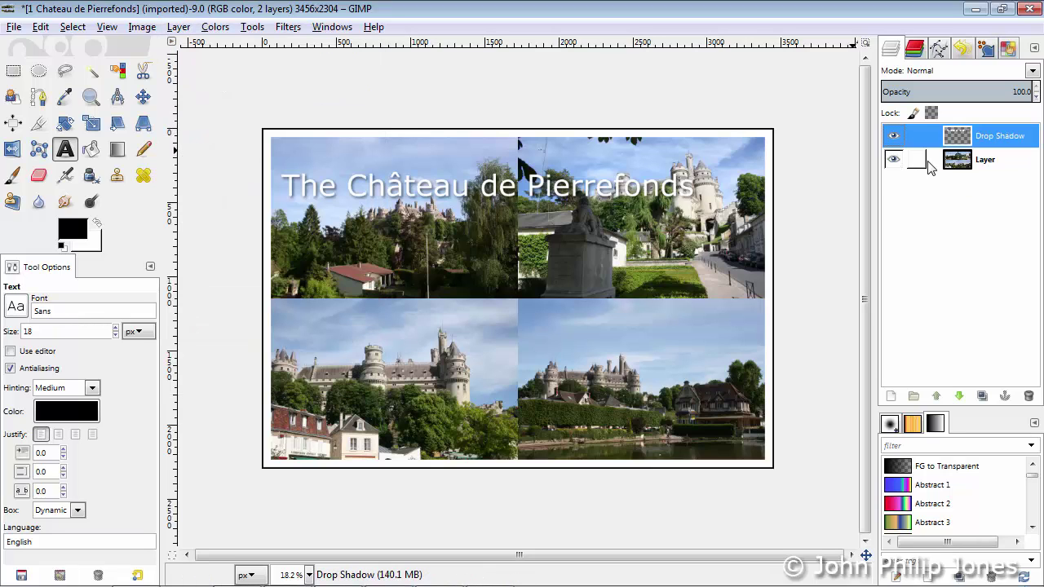
Move the title higher, toward the collage's top edge
click(143, 96)
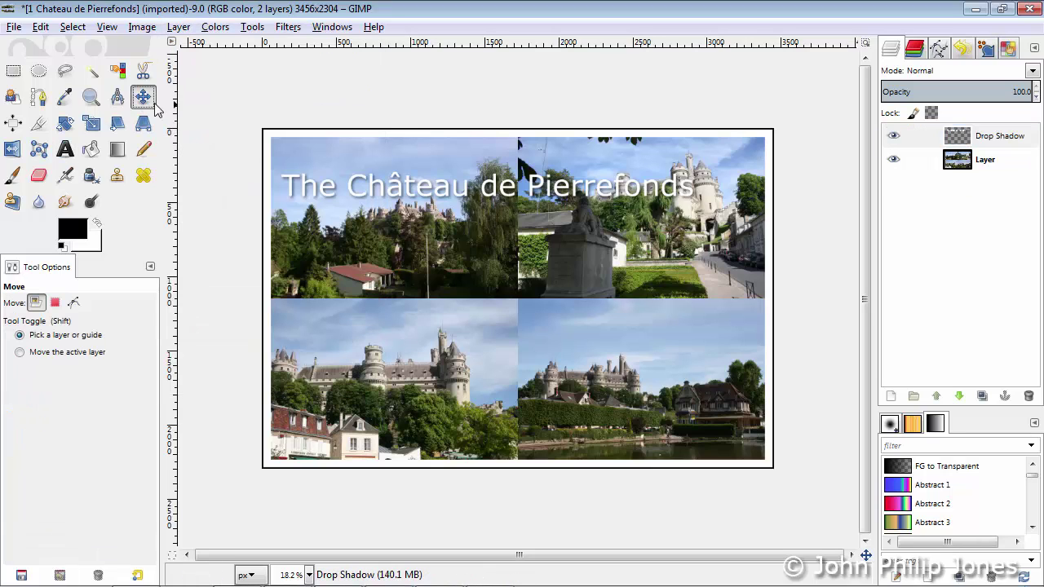
click(364, 186)
drag(548, 191, 547, 157)
Zoom to Fit Image in Window to show the whole titled collage
click(106, 27)
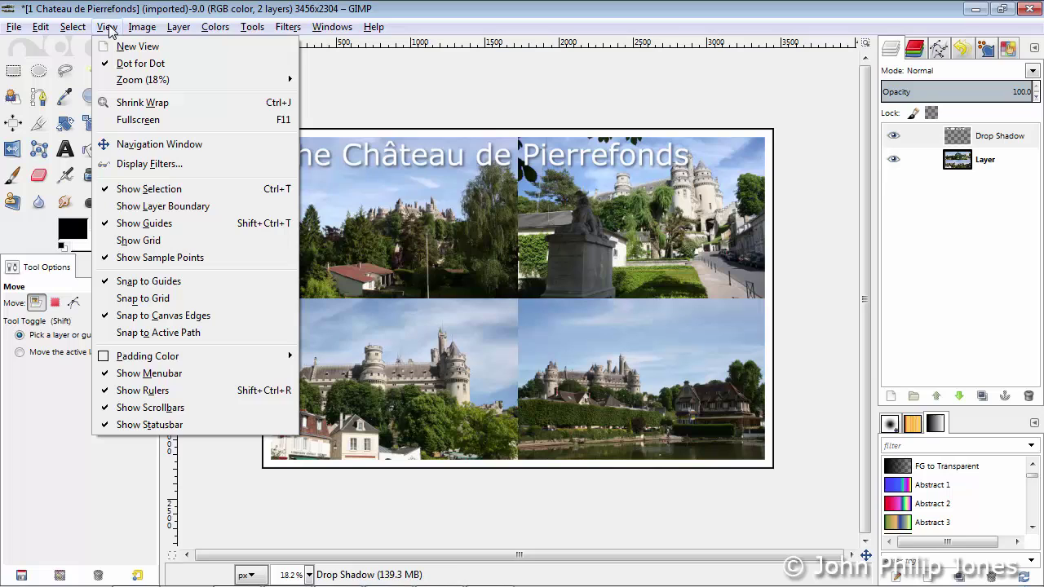
mouse_move(134, 88)
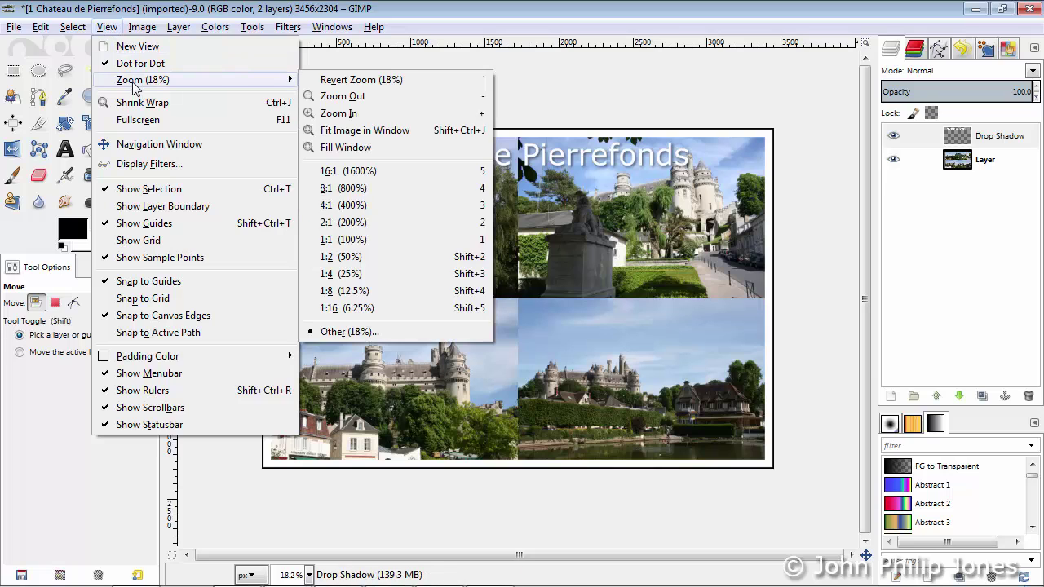
click(359, 132)
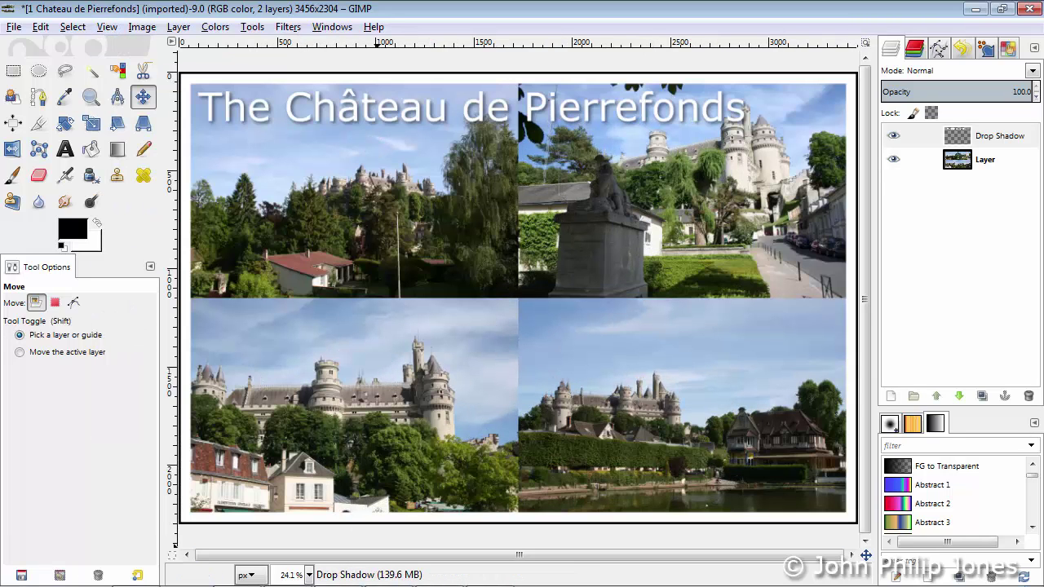